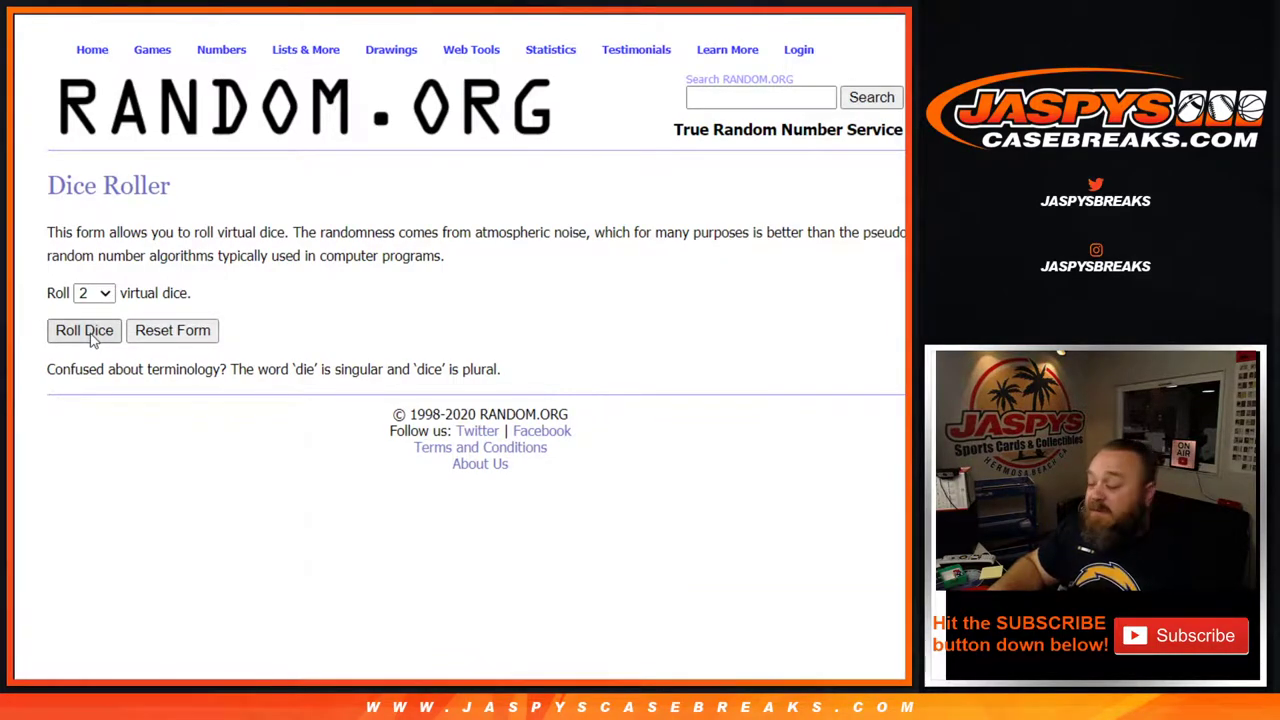
Roll two virtual dice and randomize the list of participant names nine times.
left_click(91, 338)
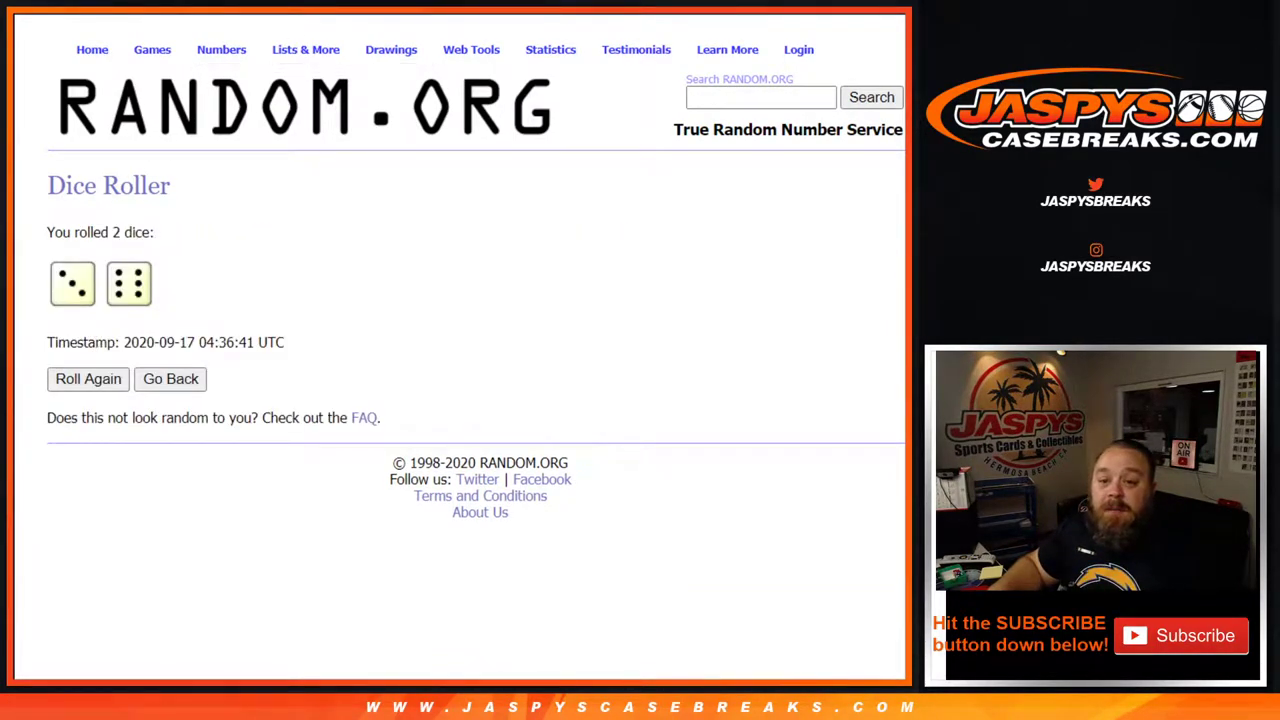
key("ctrl+Tab")
left_click(107, 566)
scroll(90, 566, "down", 3)
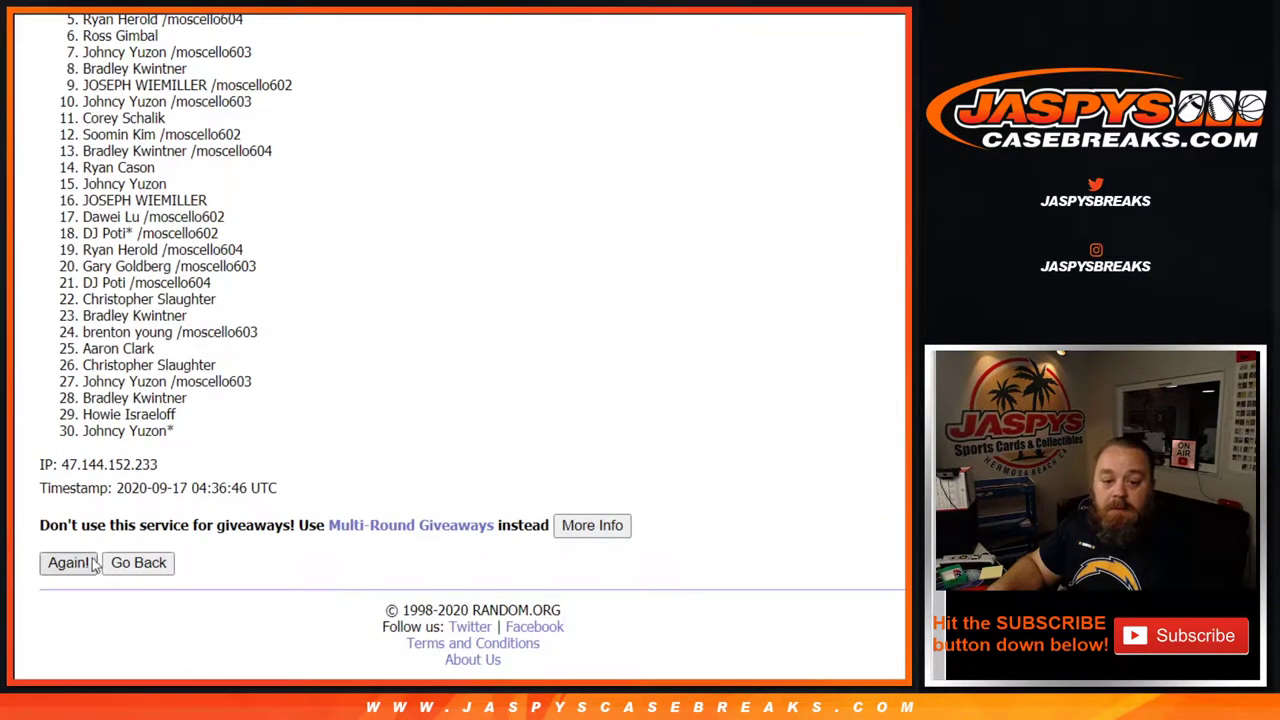
left_click(68, 563)
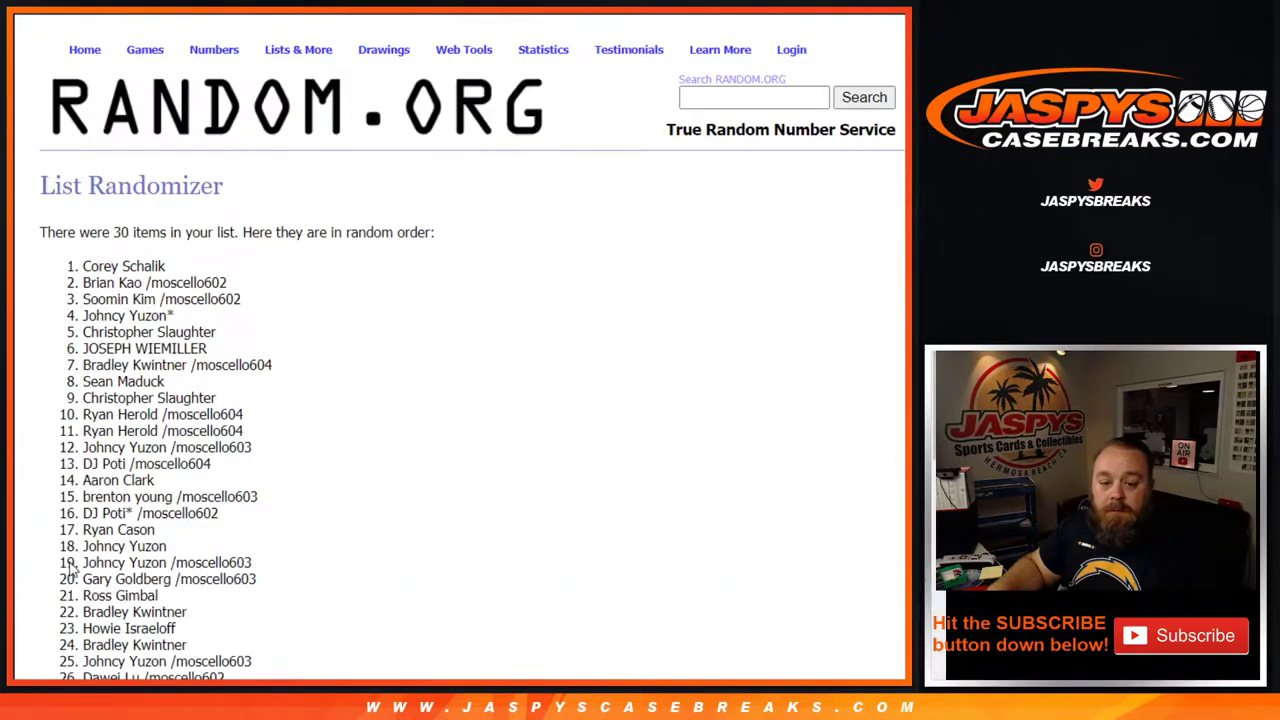
scroll(70, 568, "down", 5)
left_click(68, 563)
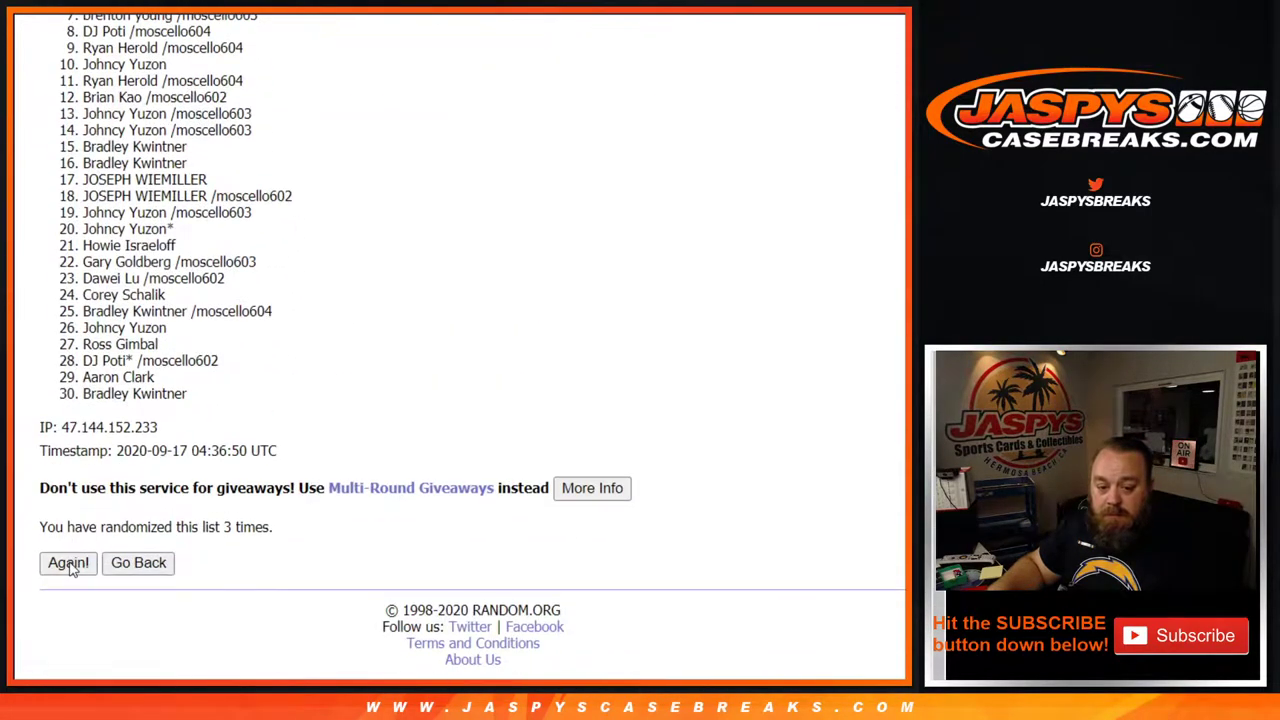
left_click(68, 563)
scroll(70, 568, "down", 5)
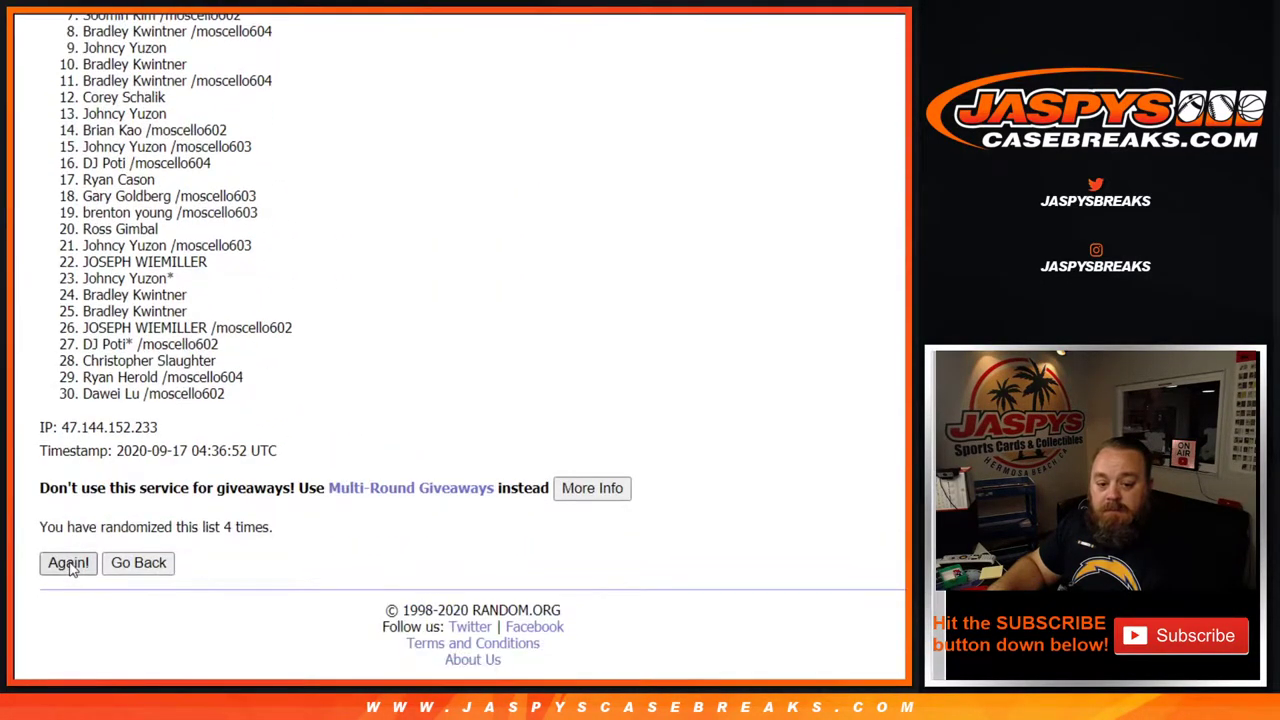
left_click(68, 563)
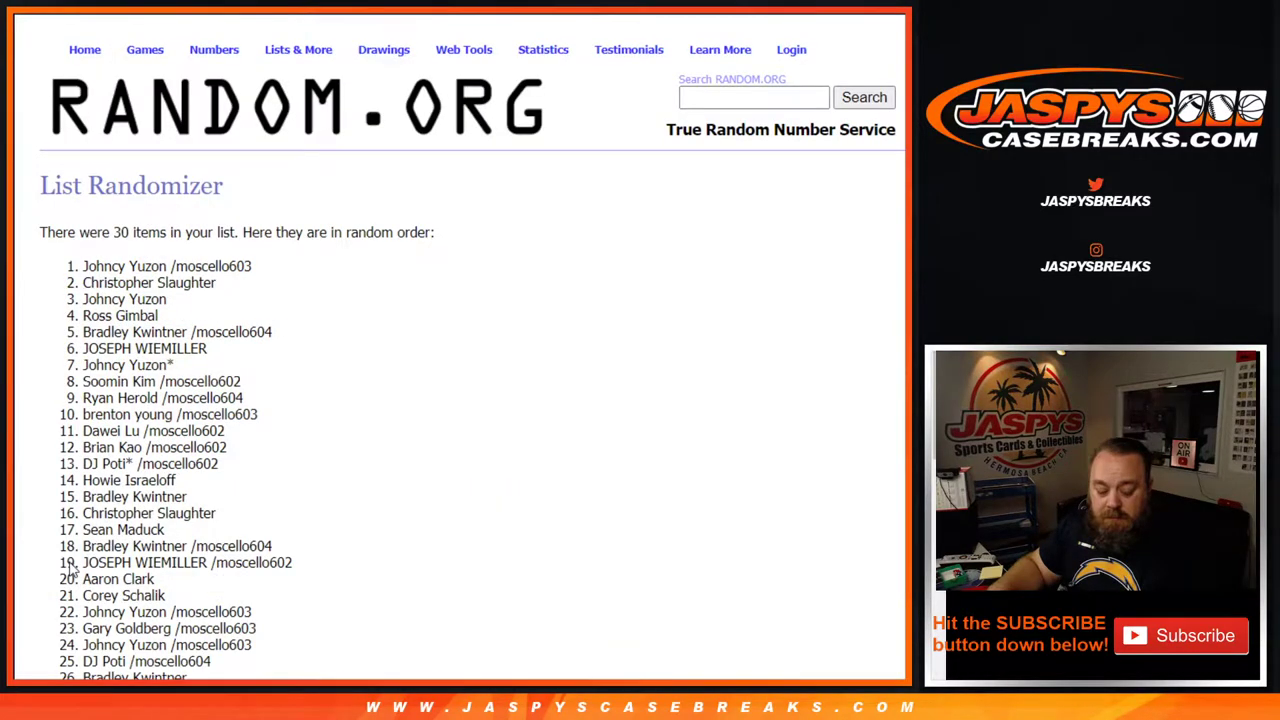
scroll(72, 568, "down", 5)
left_click(68, 563)
scroll(70, 567, "down", 5)
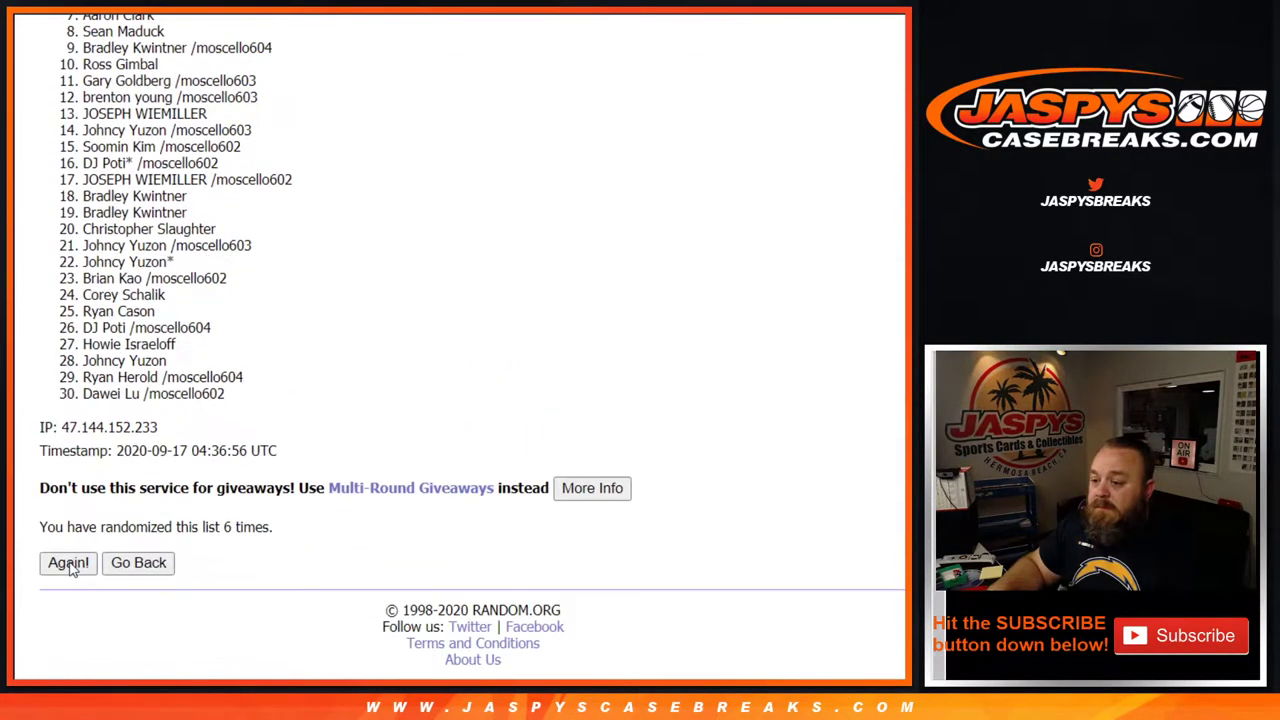
left_click(68, 563)
scroll(72, 569, "down", 5)
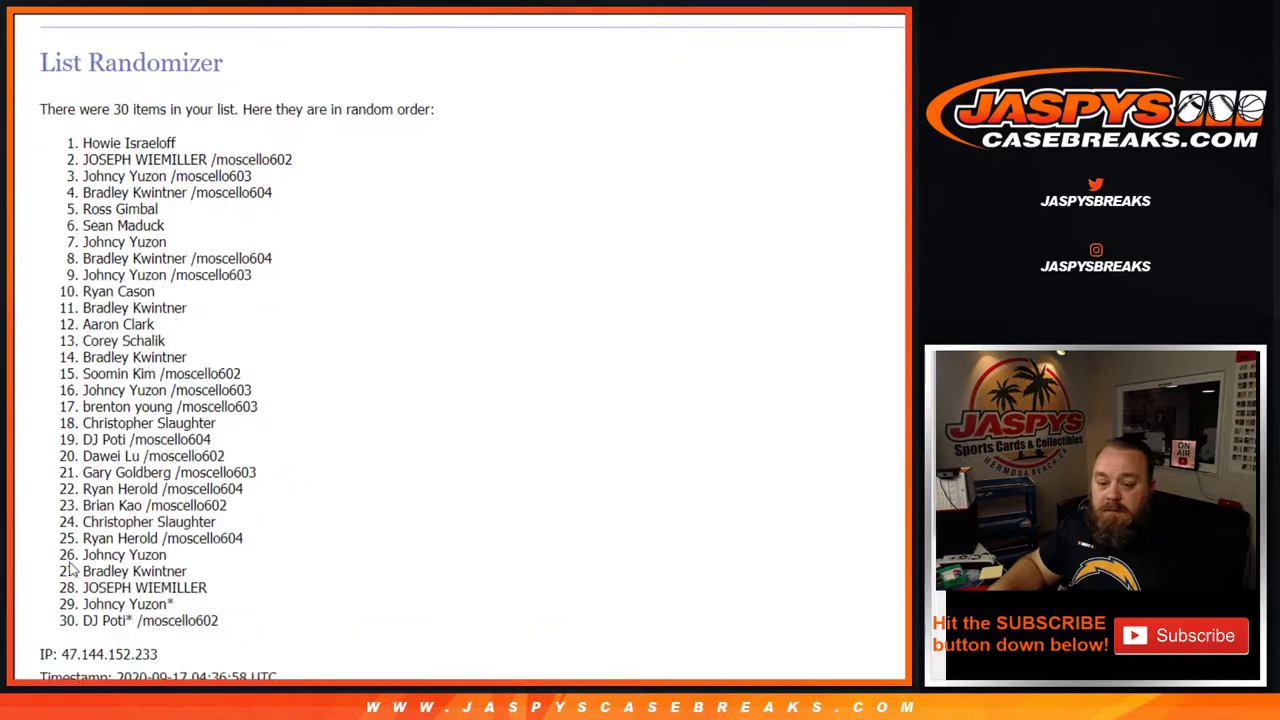
left_click(68, 563)
scroll(72, 568, "down", 5)
left_click(68, 563)
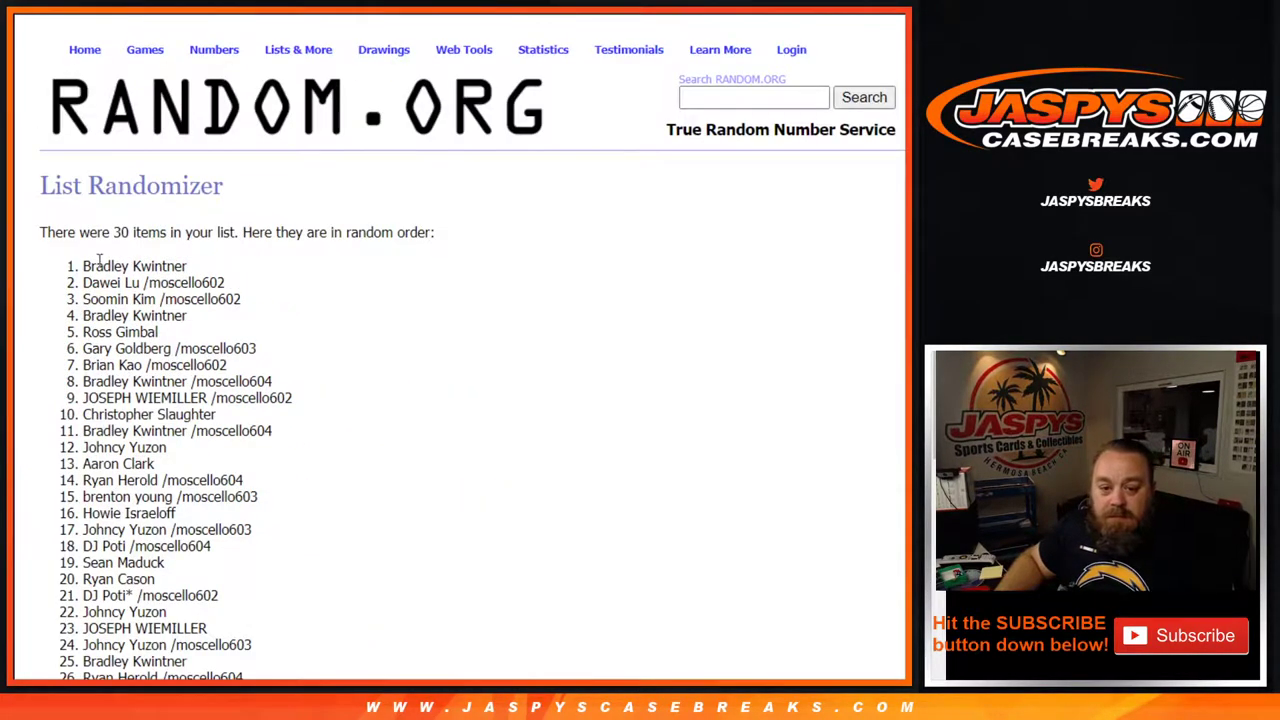
Copy all 30 randomized participant names into column A of the basketball mixer spreadsheet, starting at A1.
left_click_drag(84, 264, 170, 470)
key("ctrl+c")
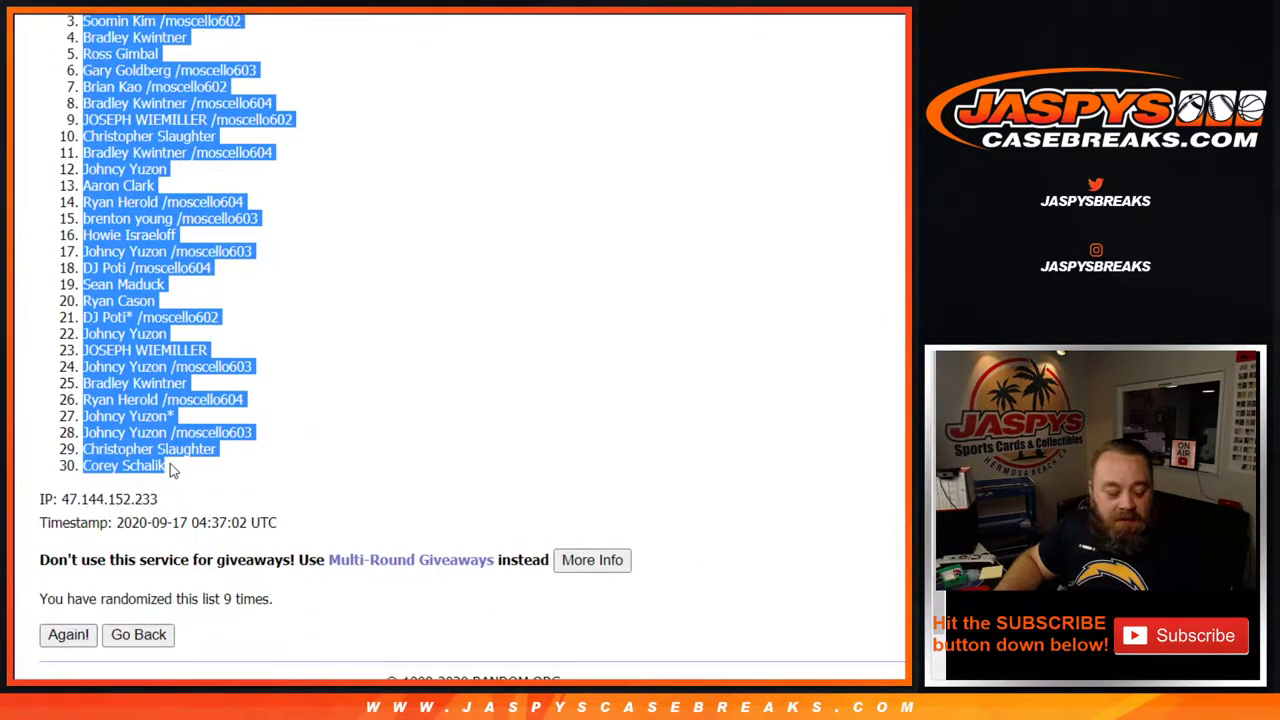
key("alt+Tab")
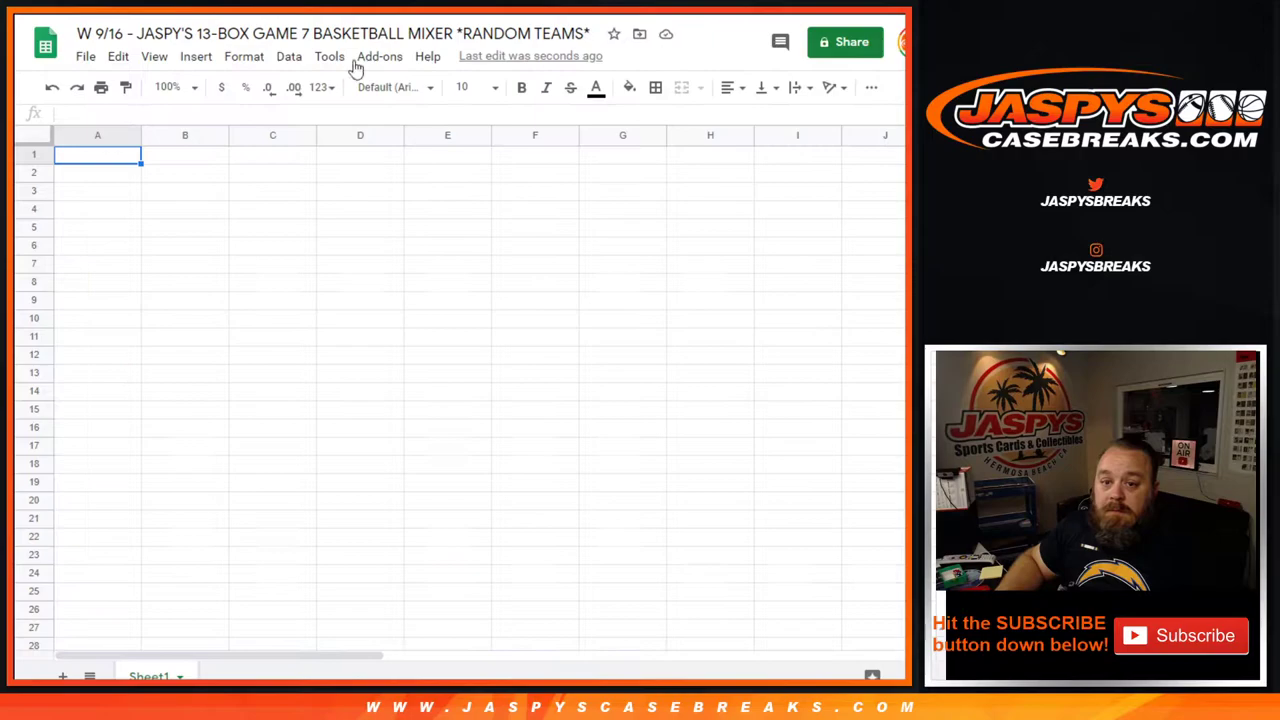
key("ctrl+v")
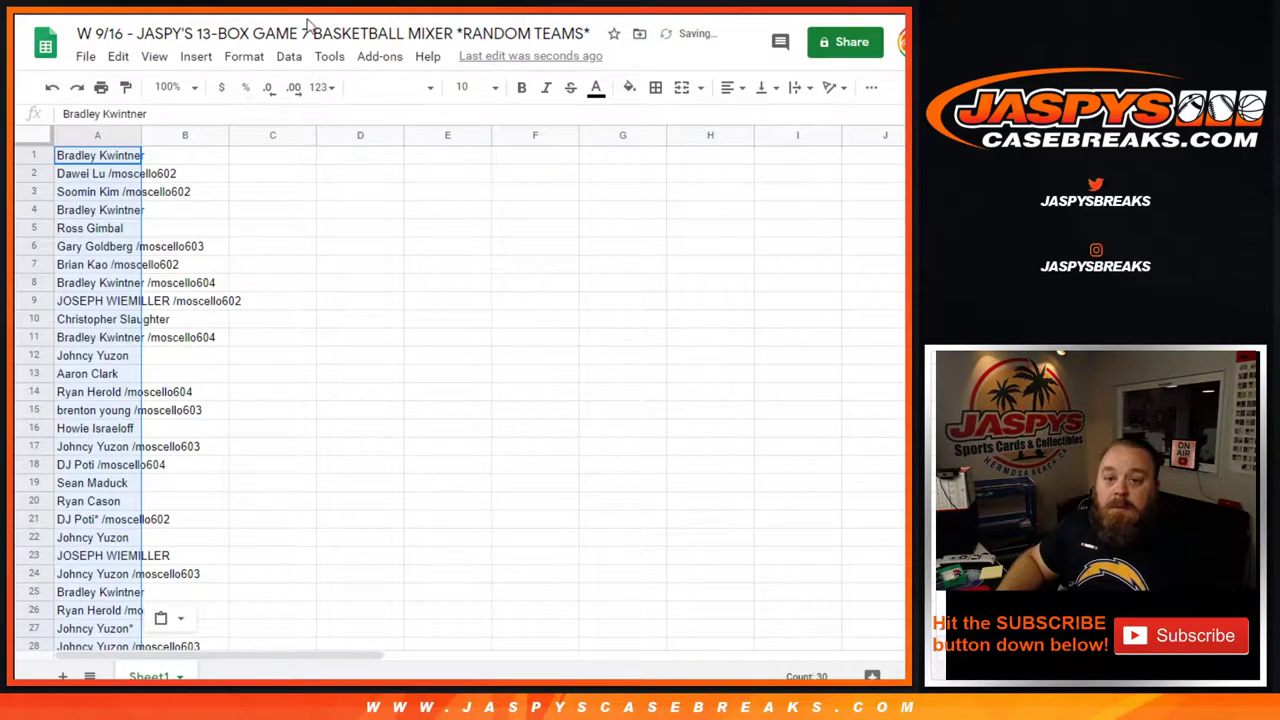
Return to the dice result and team list on RANDOM.ORG, and randomize the basketball teams nine times.
key("alt+Tab")
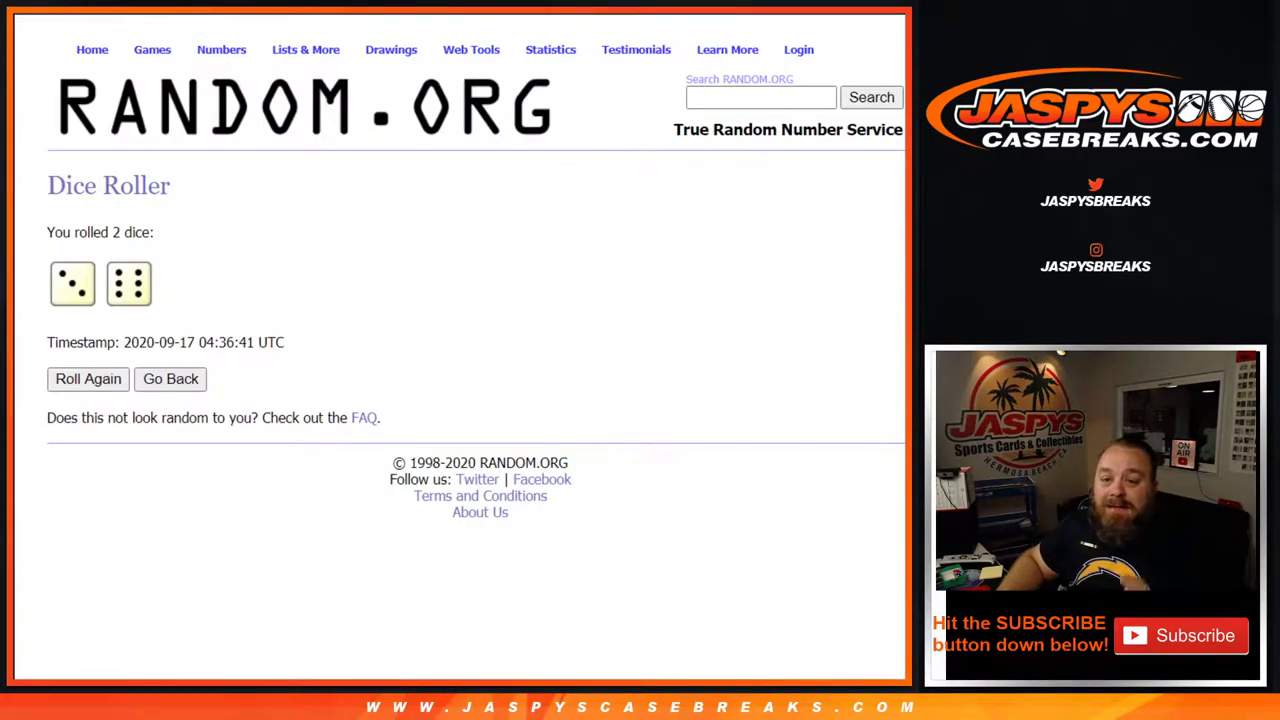
key("alt+Tab")
left_click(84, 563)
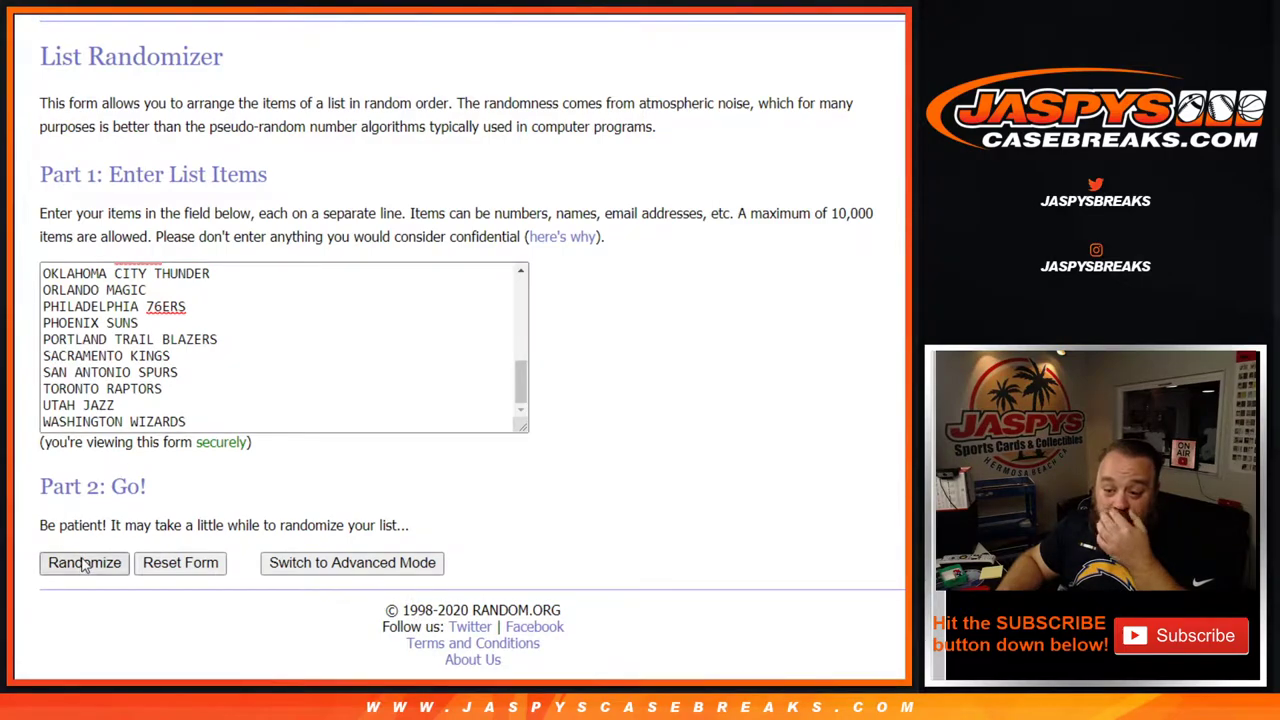
scroll(84, 563, "down", 3)
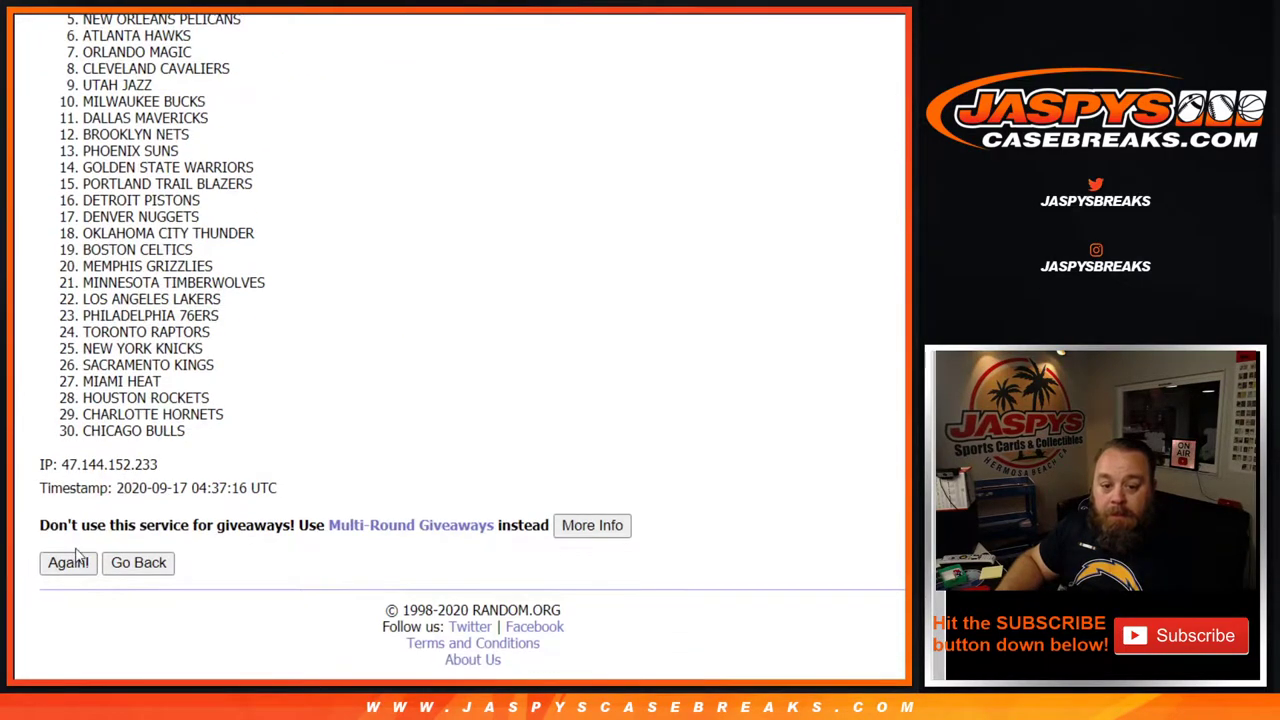
left_click(68, 563)
scroll(70, 570, "down", 3)
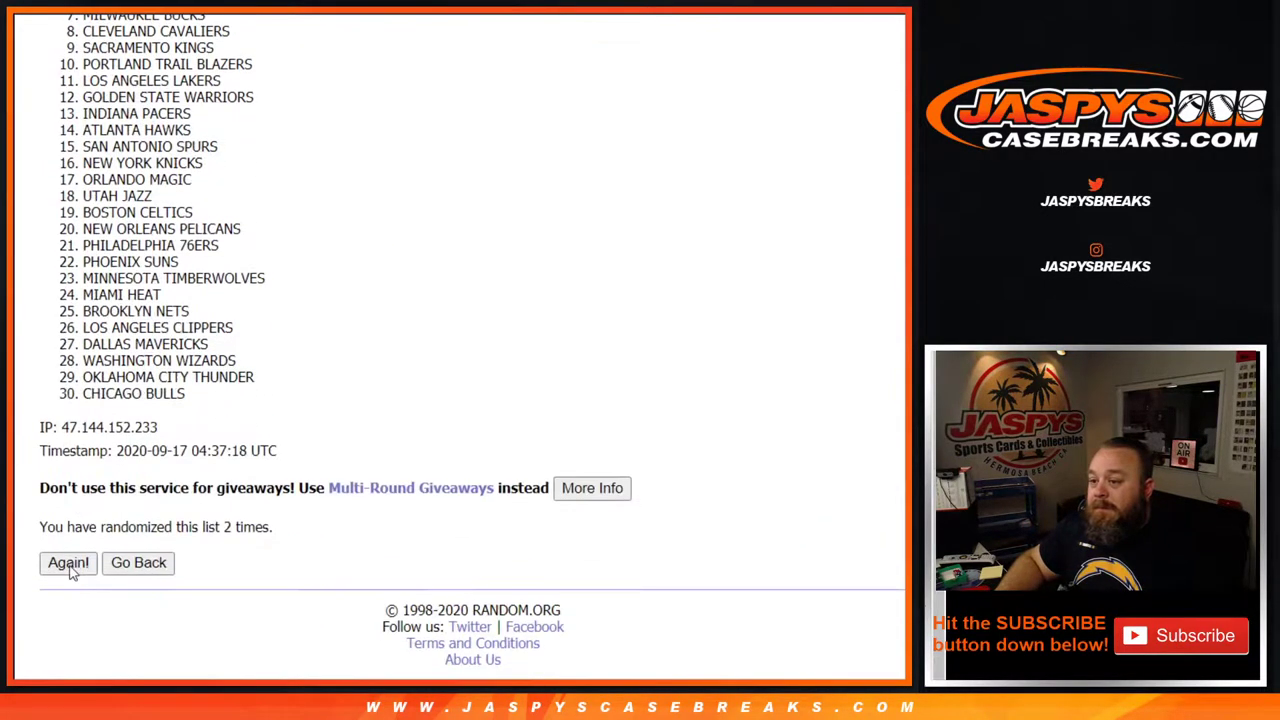
left_click(68, 563)
scroll(70, 570, "down", 3)
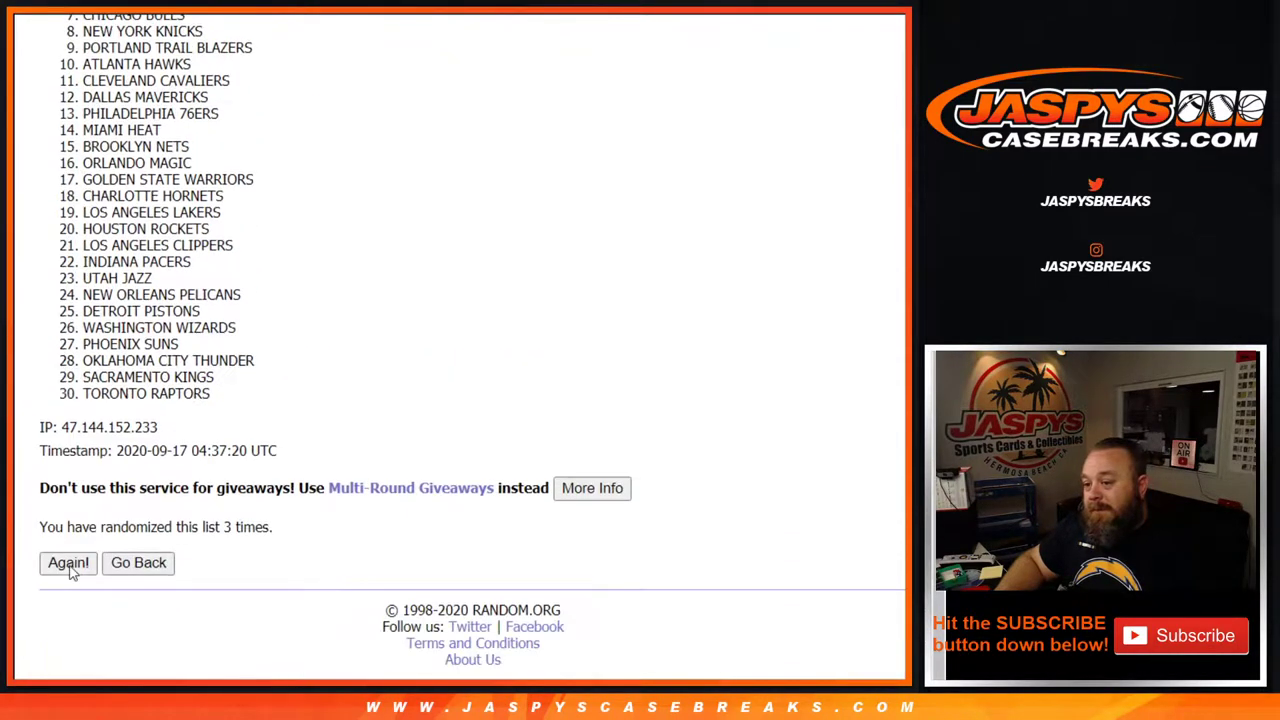
left_click(68, 563)
scroll(70, 568, "down", 3)
left_click(68, 563)
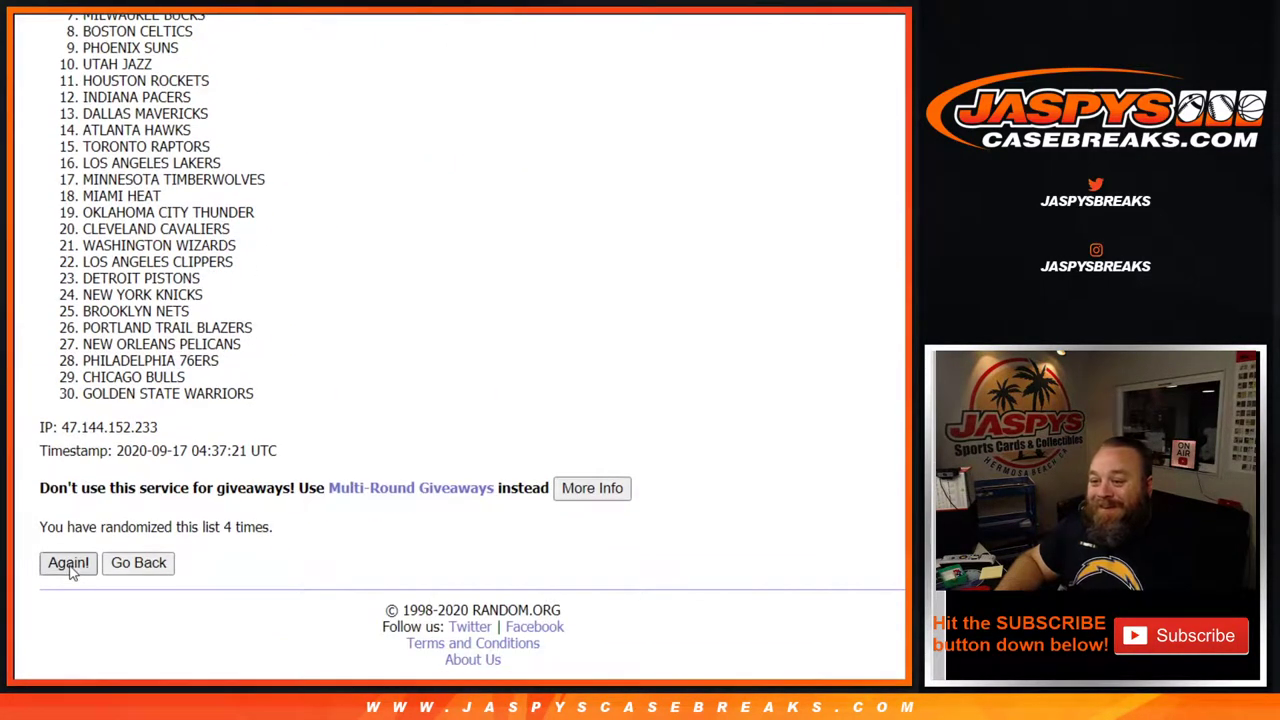
scroll(70, 572, "down", 3)
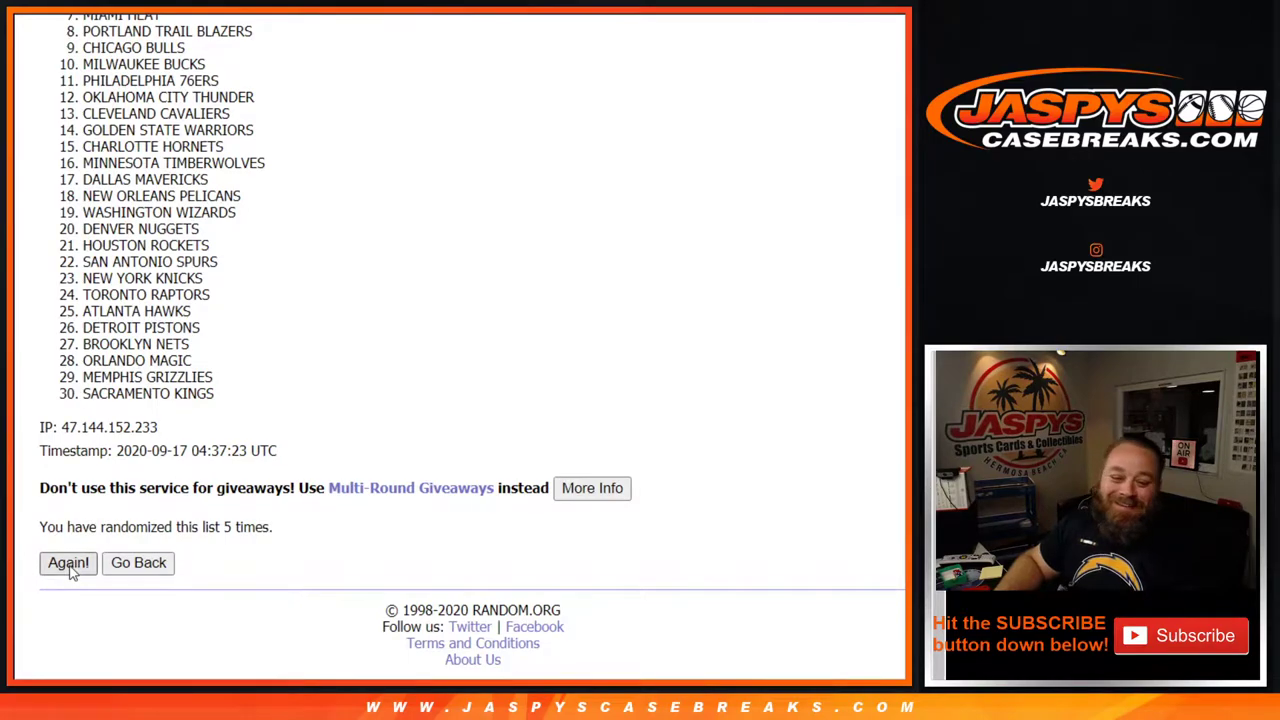
left_click(68, 563)
scroll(70, 570, "down", 3)
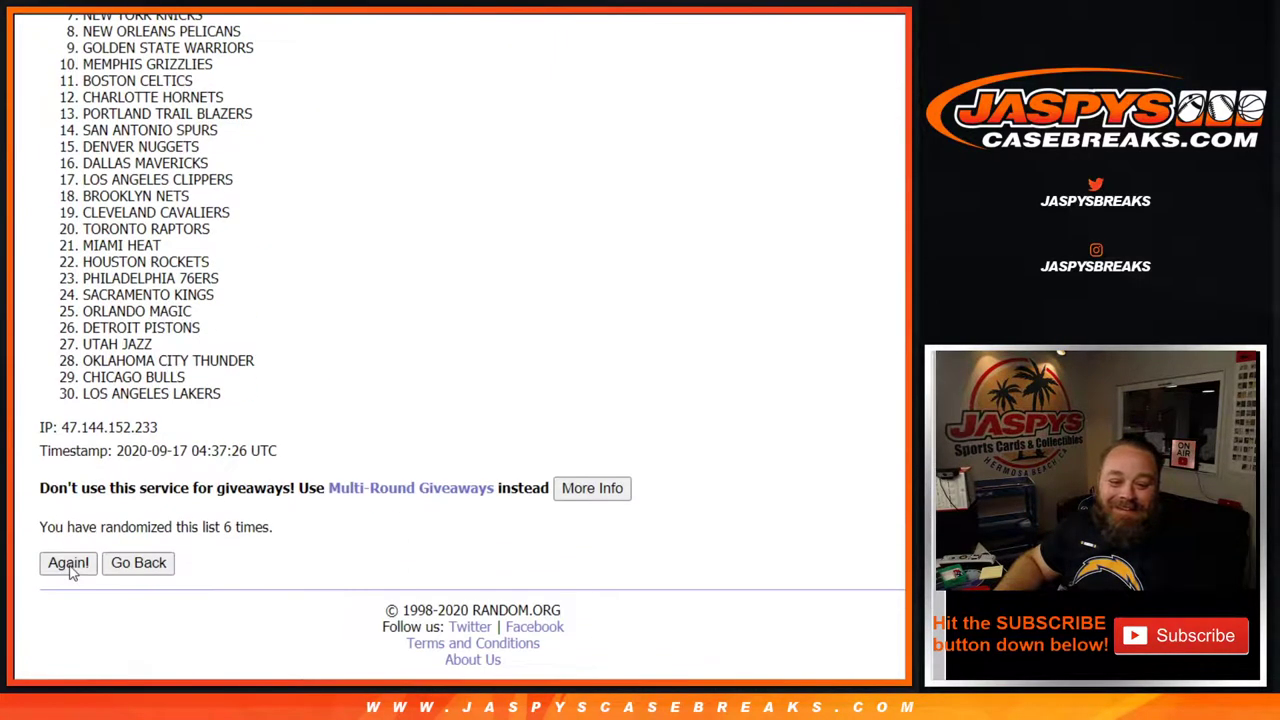
left_click(68, 563)
scroll(72, 572, "down", 3)
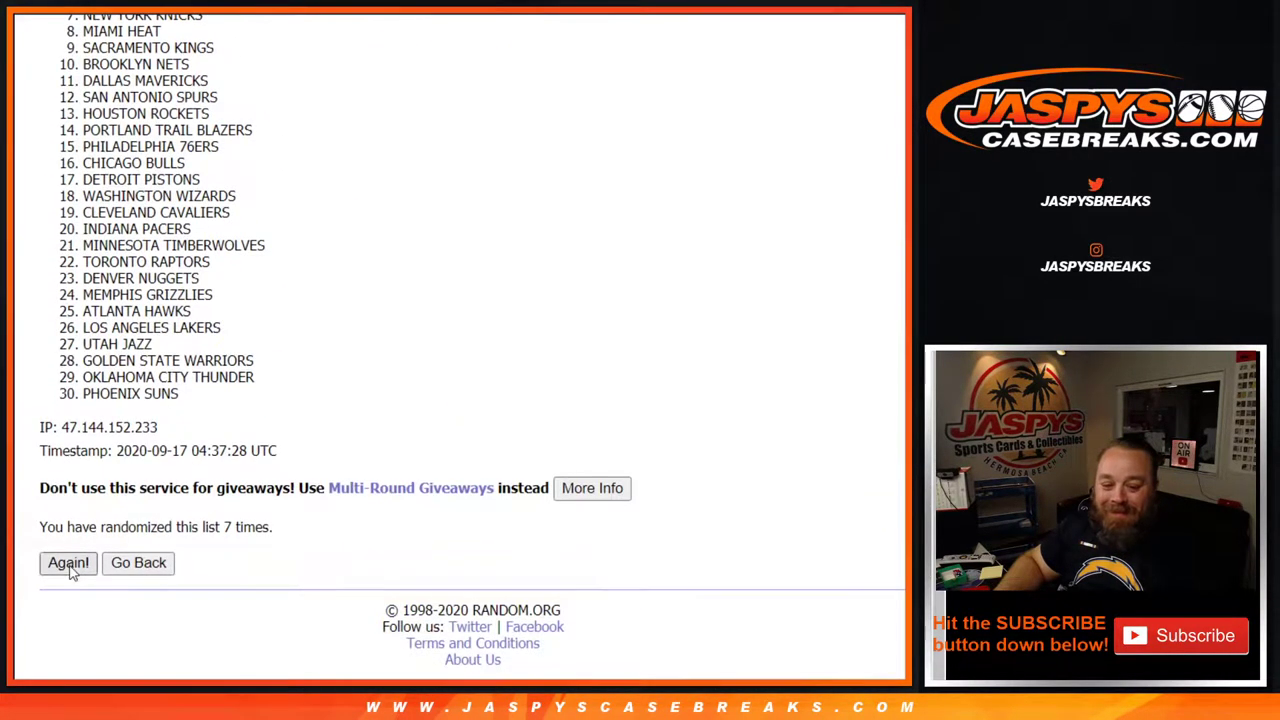
left_click(69, 564)
scroll(70, 568, "down", 3)
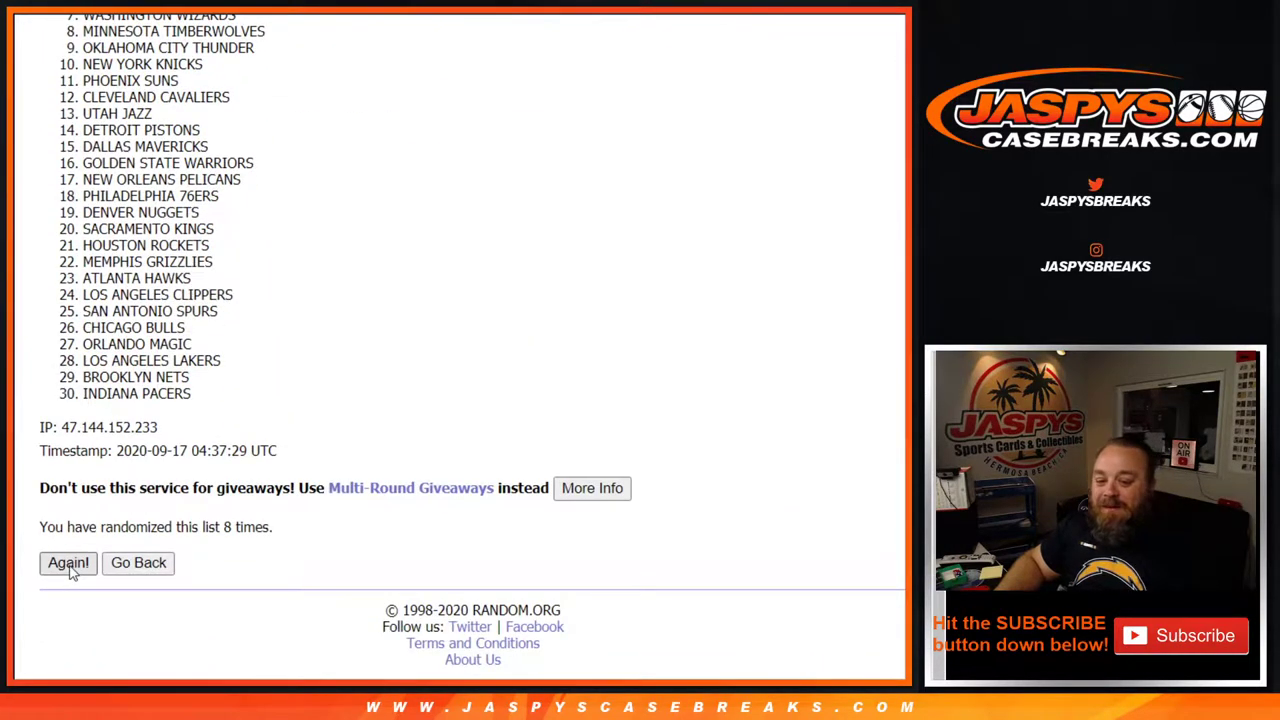
left_click(70, 568)
Copy all 30 randomized team names into column B of the mixer spreadsheet, starting at B1.
left_click_drag(84, 264, 215, 493)
key("ctrl+c")
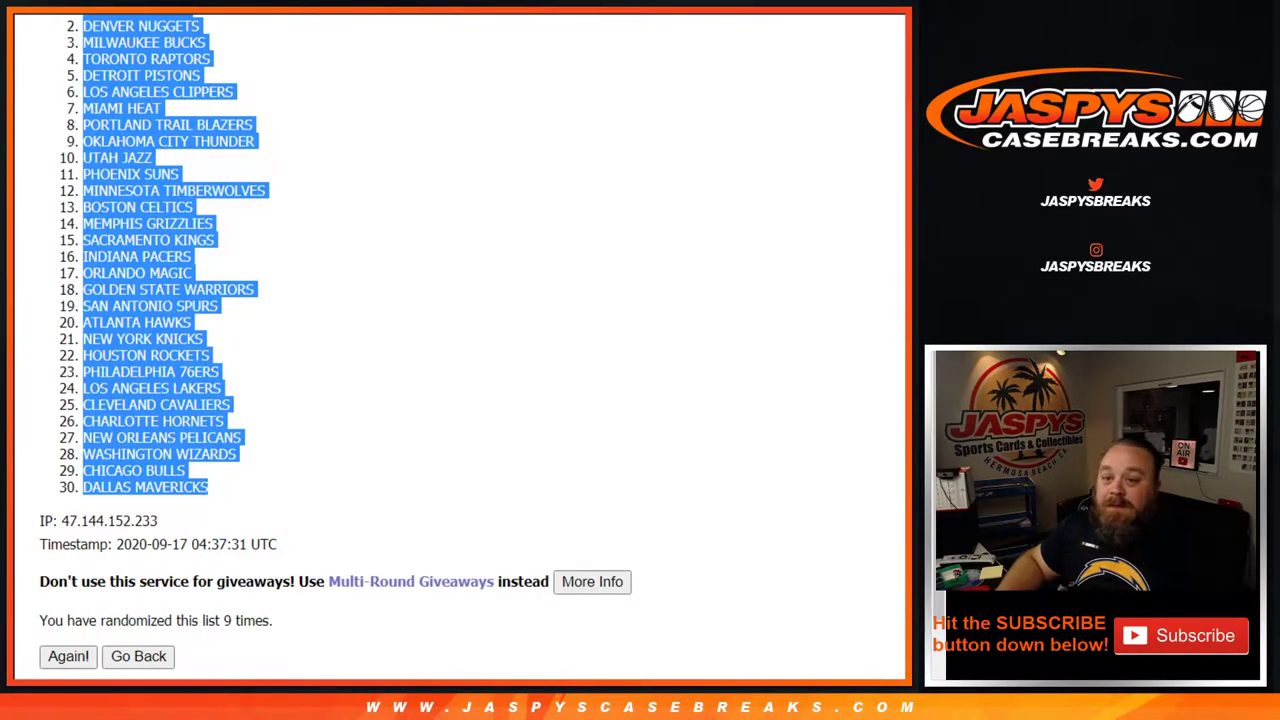
key("alt+Tab")
left_click(213, 164)
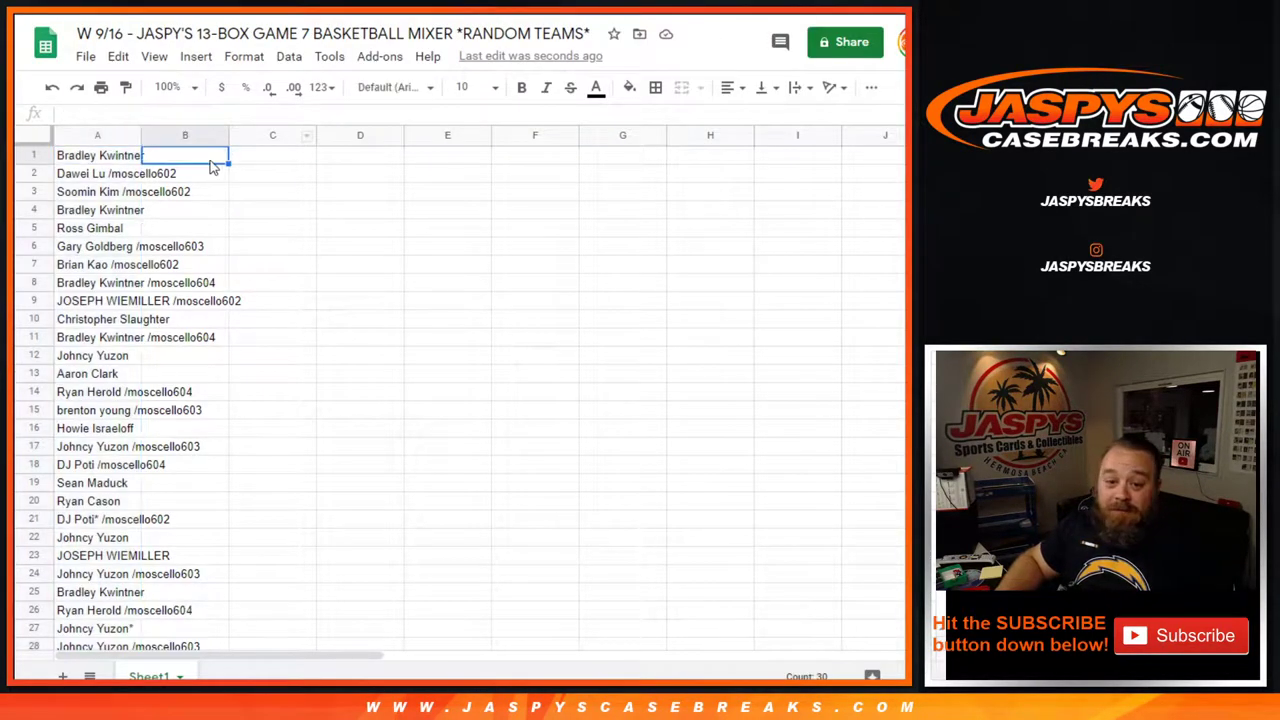
key("ctrl+v")
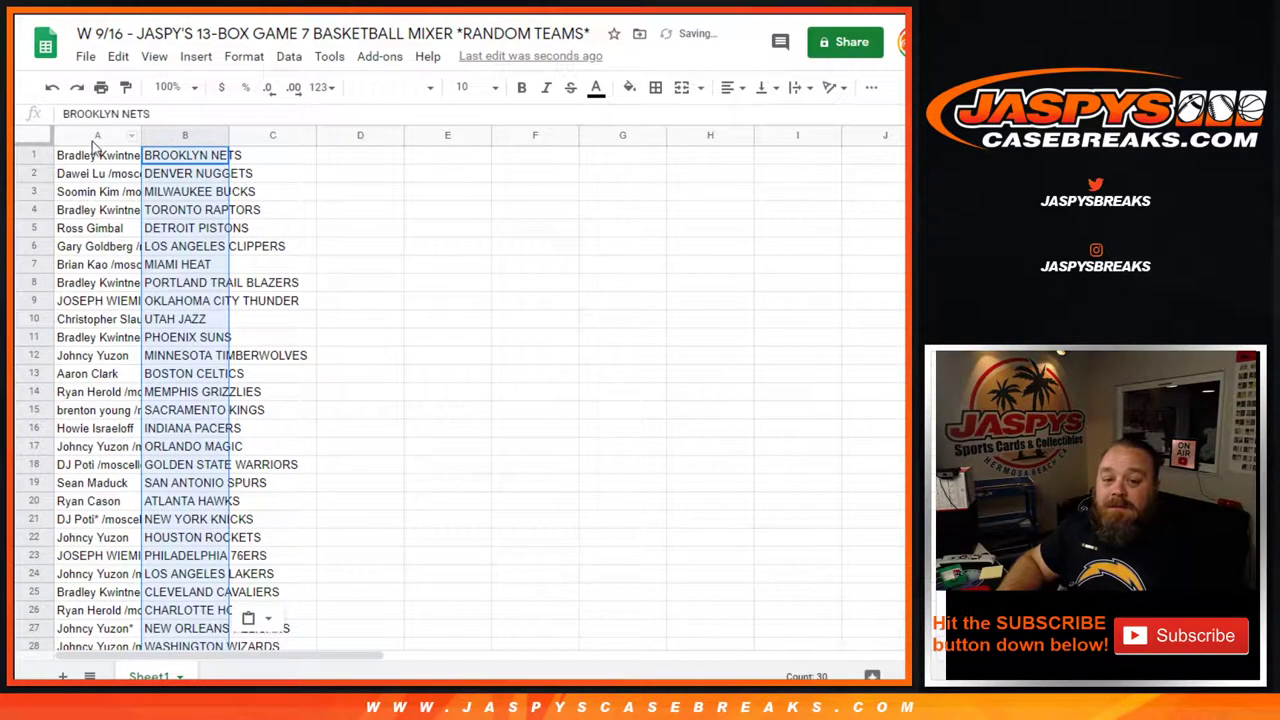
Format the whole sheet in bold with font size 14.
left_click(40, 140)
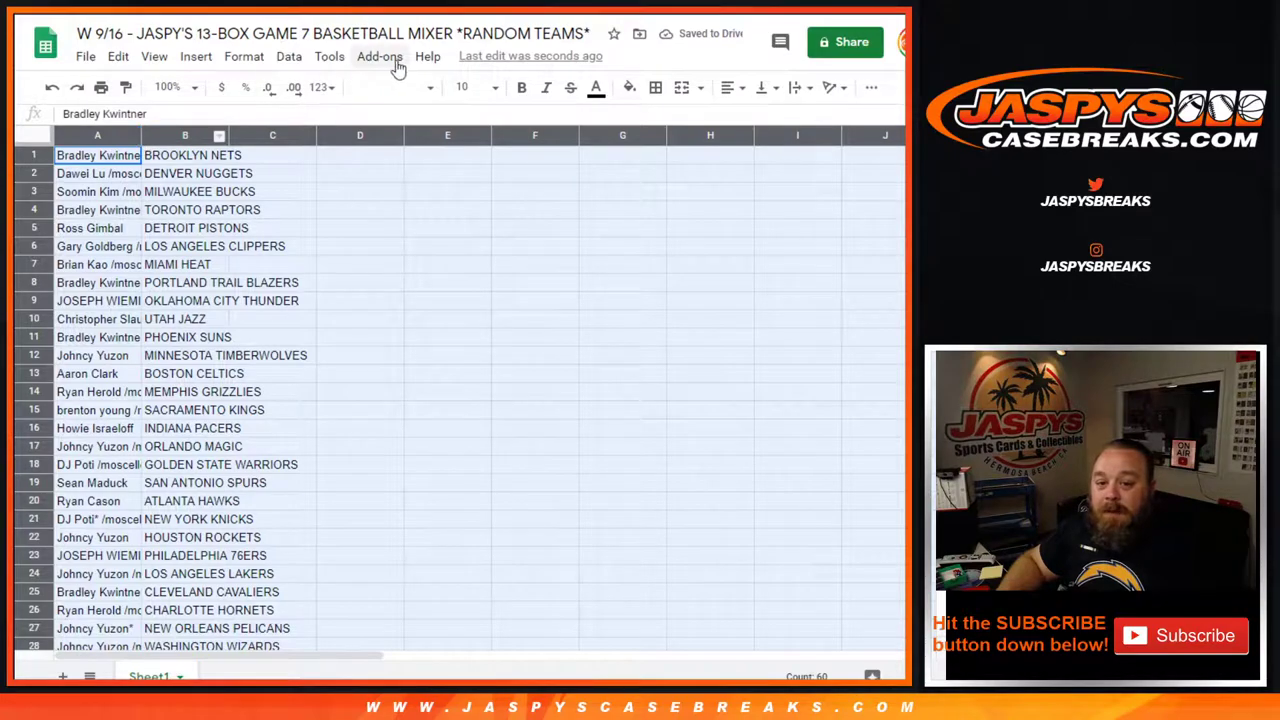
left_click(494, 88)
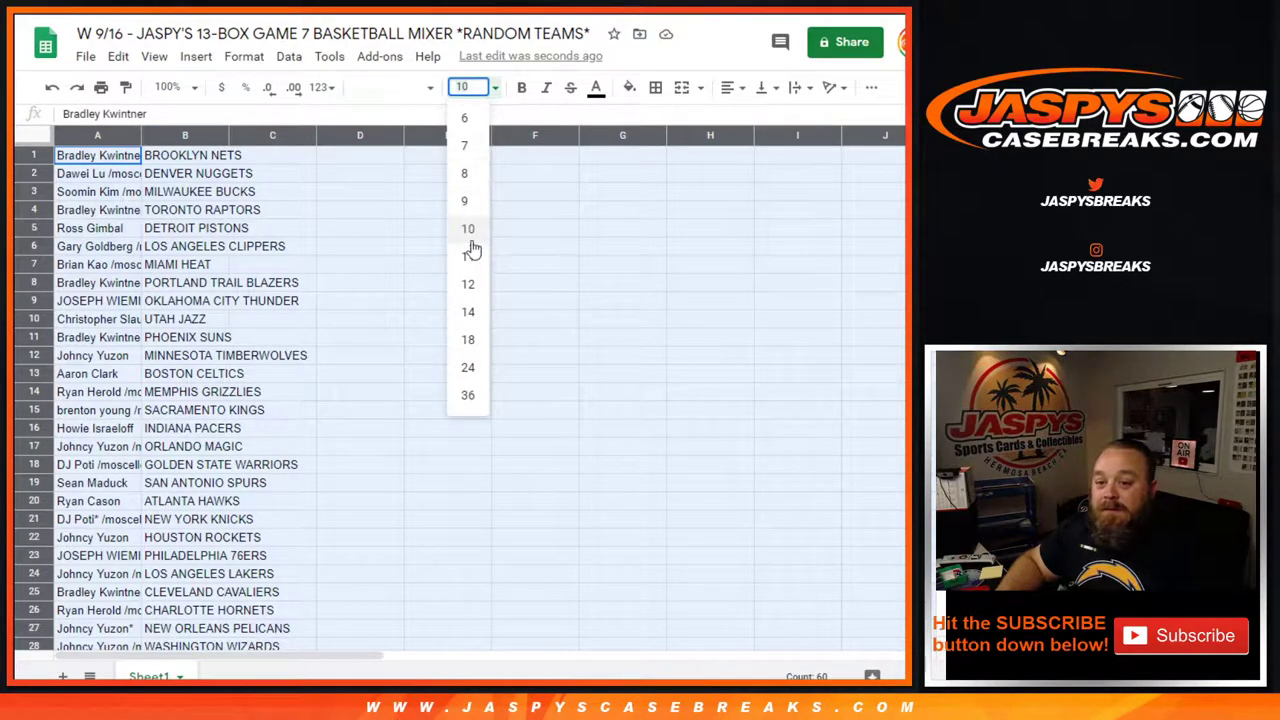
left_click(470, 316)
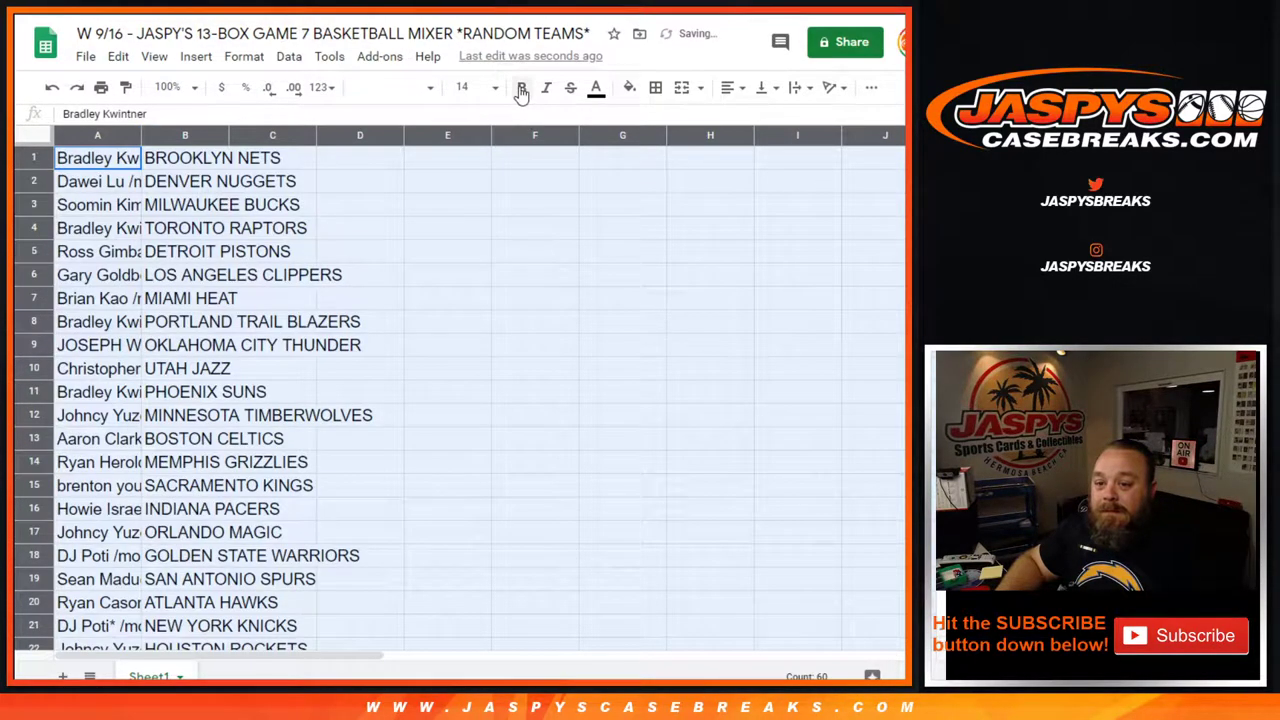
Fit the widths of columns A and B to their contents so names and teams show in full.
right_click(138, 139)
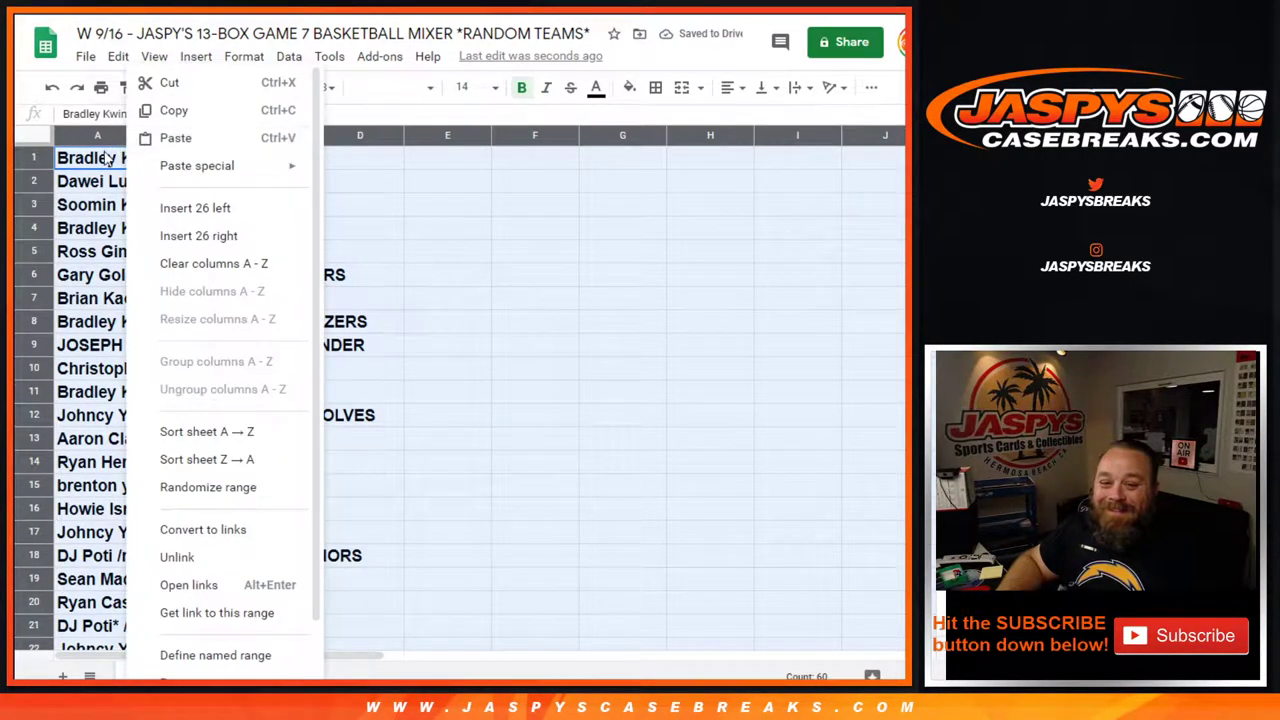
left_click(139, 141)
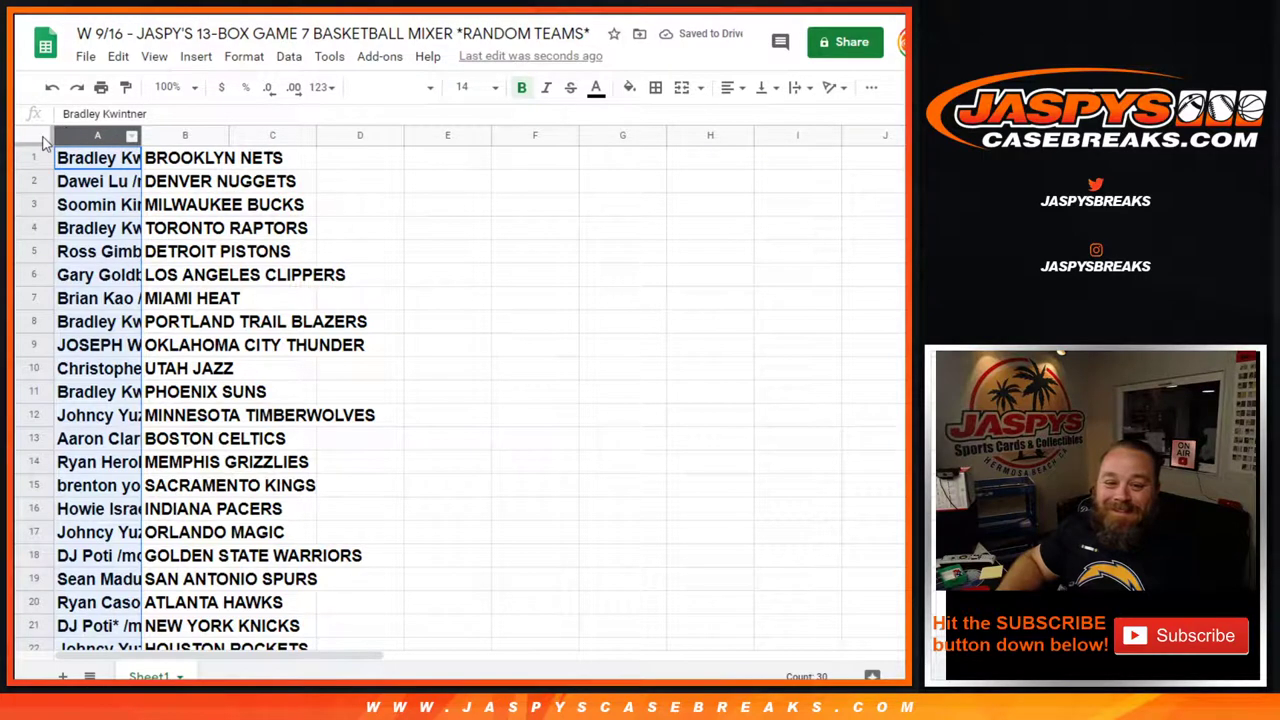
left_click(40, 136)
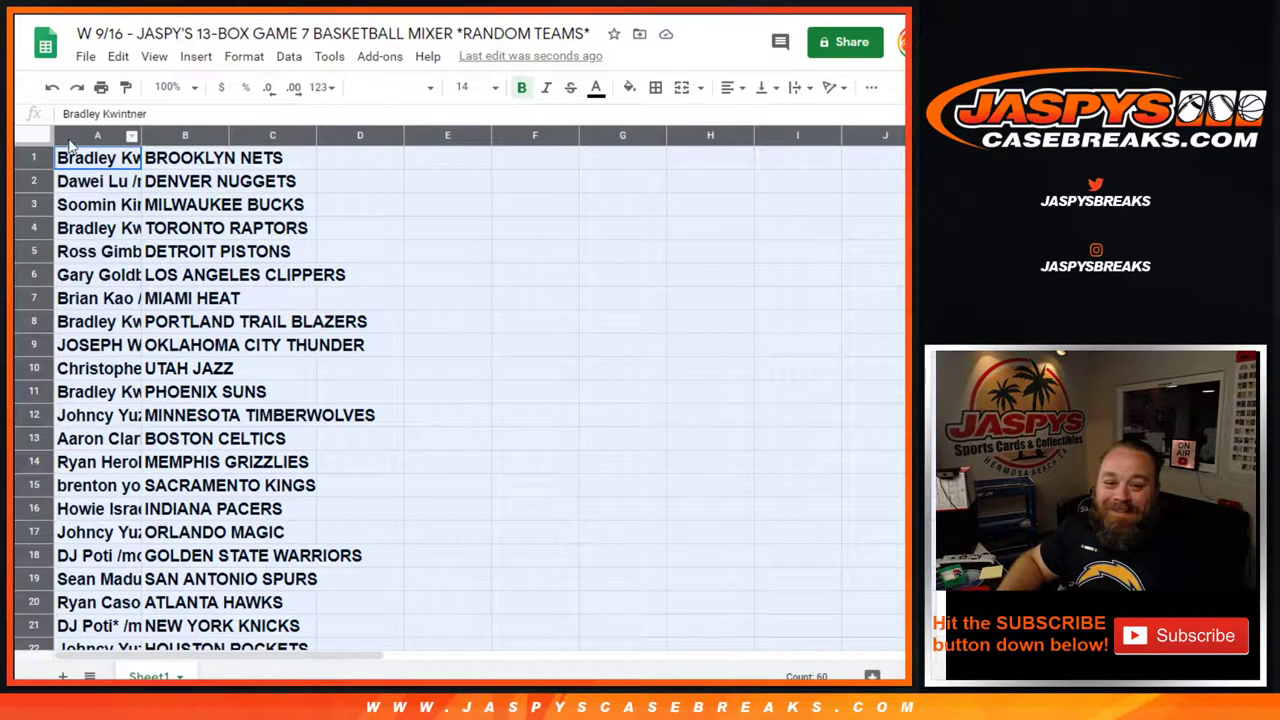
left_click_drag(140, 135, 140, 135)
double_click(140, 135)
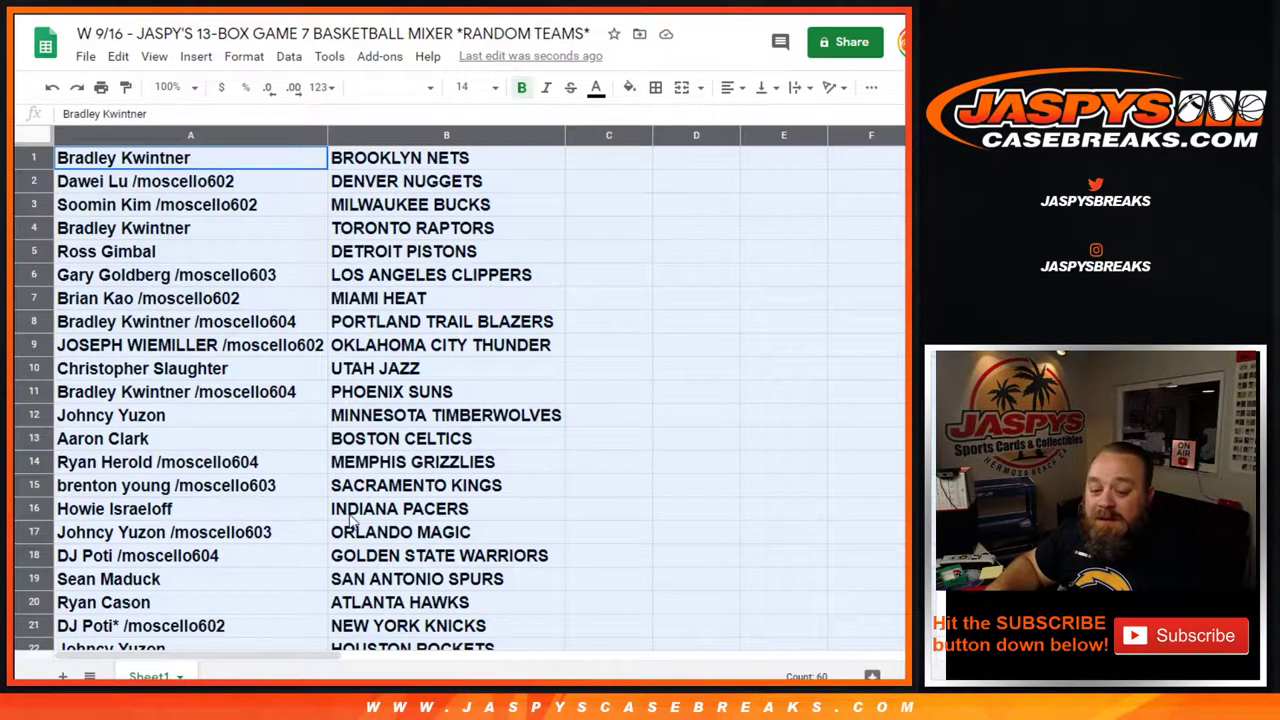
Apply borders around every cell of the name and team list in A1:B30.
scroll(352, 518, "down", 1)
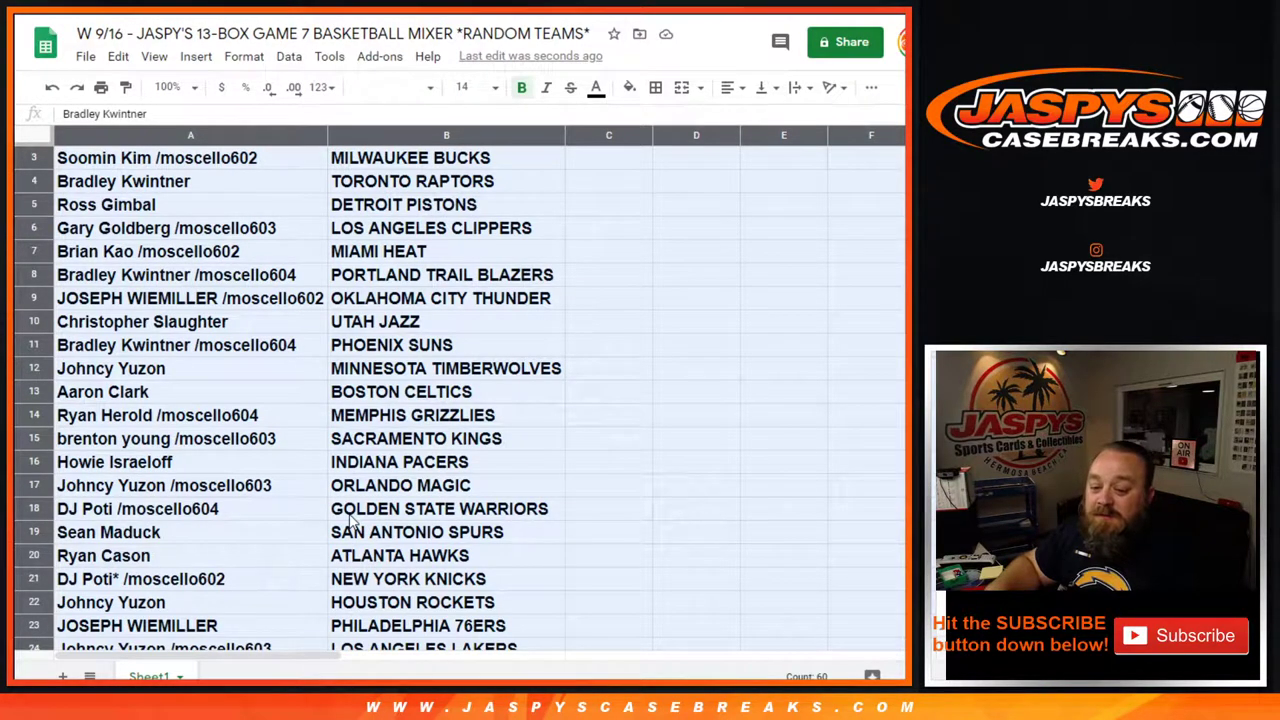
scroll(352, 518, "down", 1)
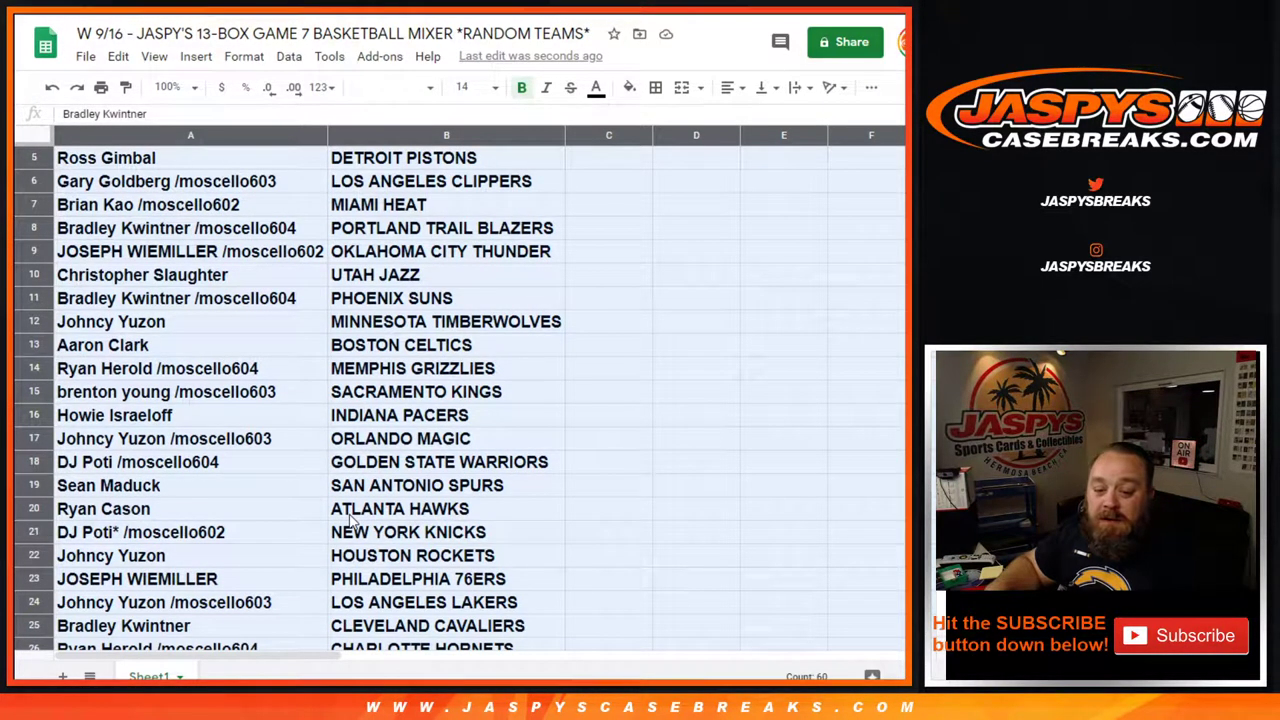
scroll(352, 518, "down", 1)
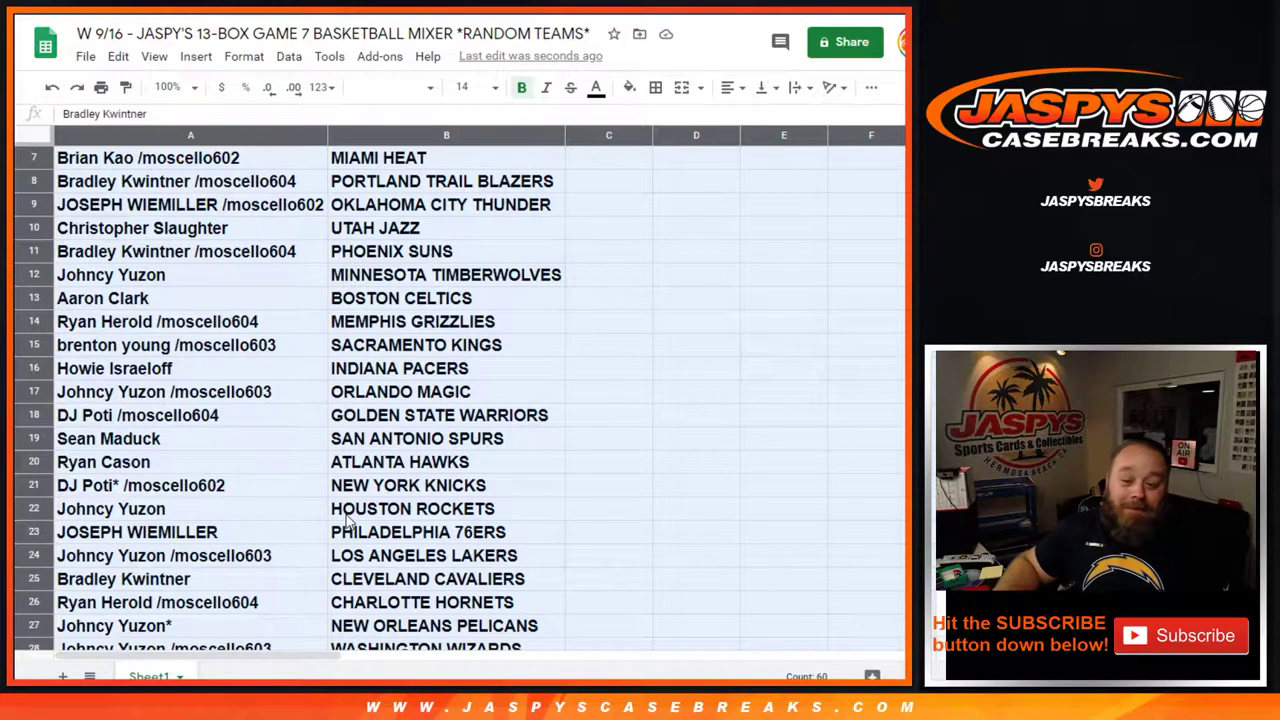
scroll(340, 522, "down", 2)
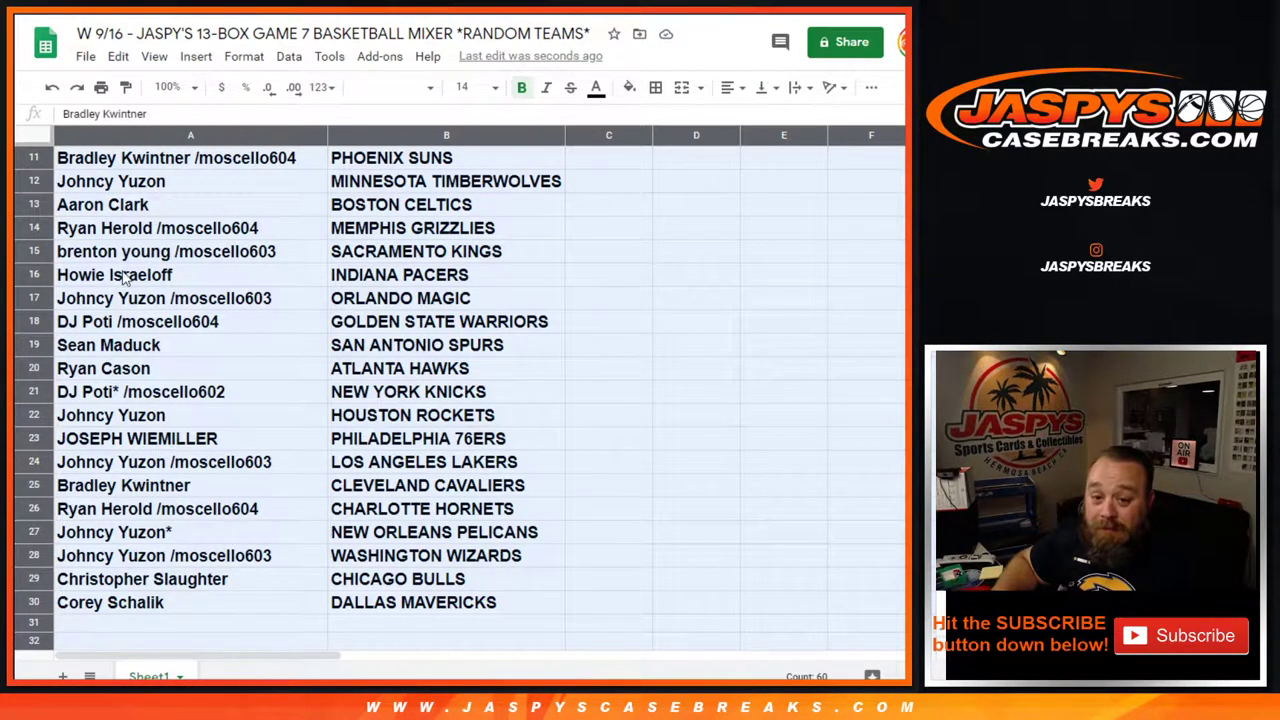
left_click_drag(376, 608, 229, 140)
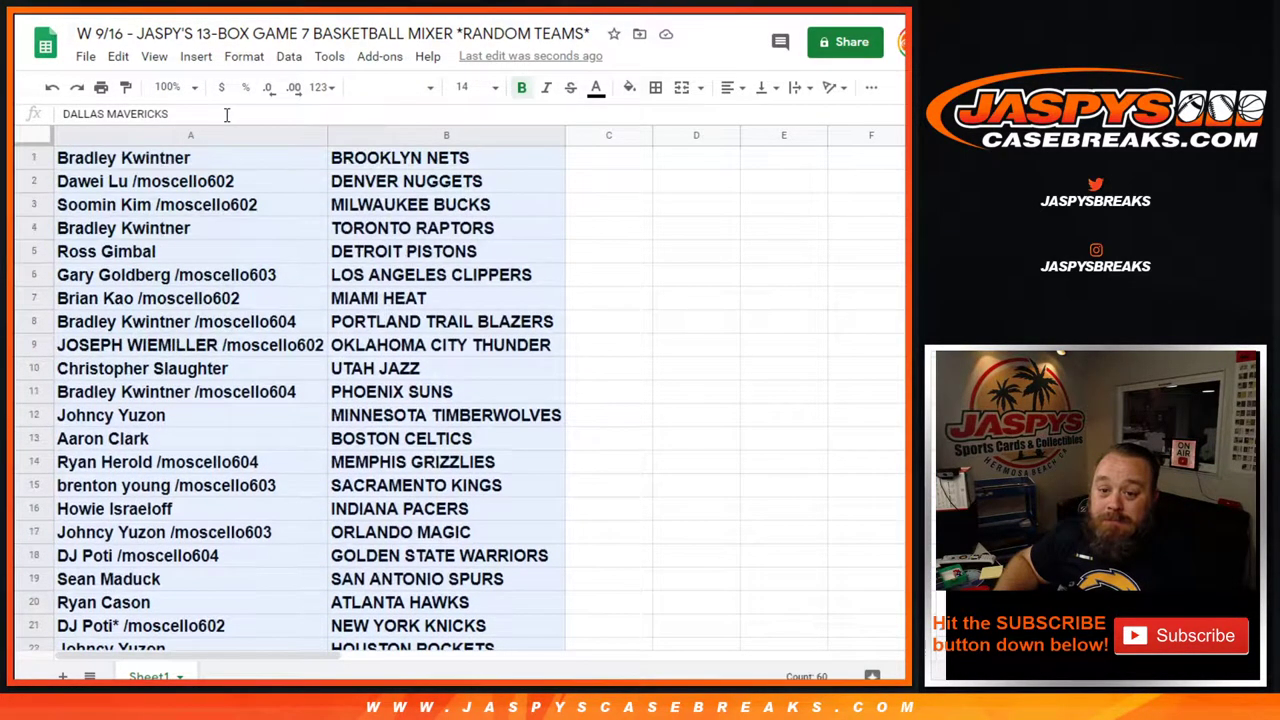
left_click(655, 87)
left_click(662, 121)
Sort the sheet by column B from A to Z so the pairings are ordered alphabetically by team.
left_click(558, 135)
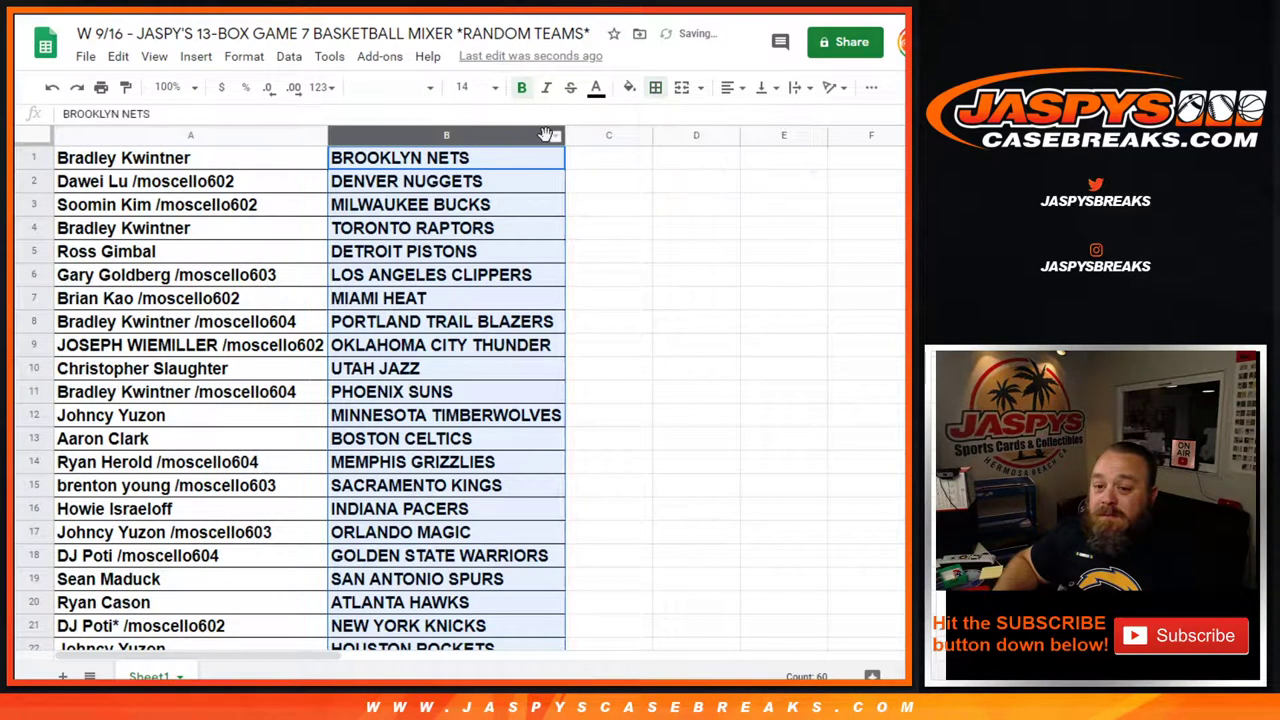
right_click(557, 135)
left_click(630, 459)
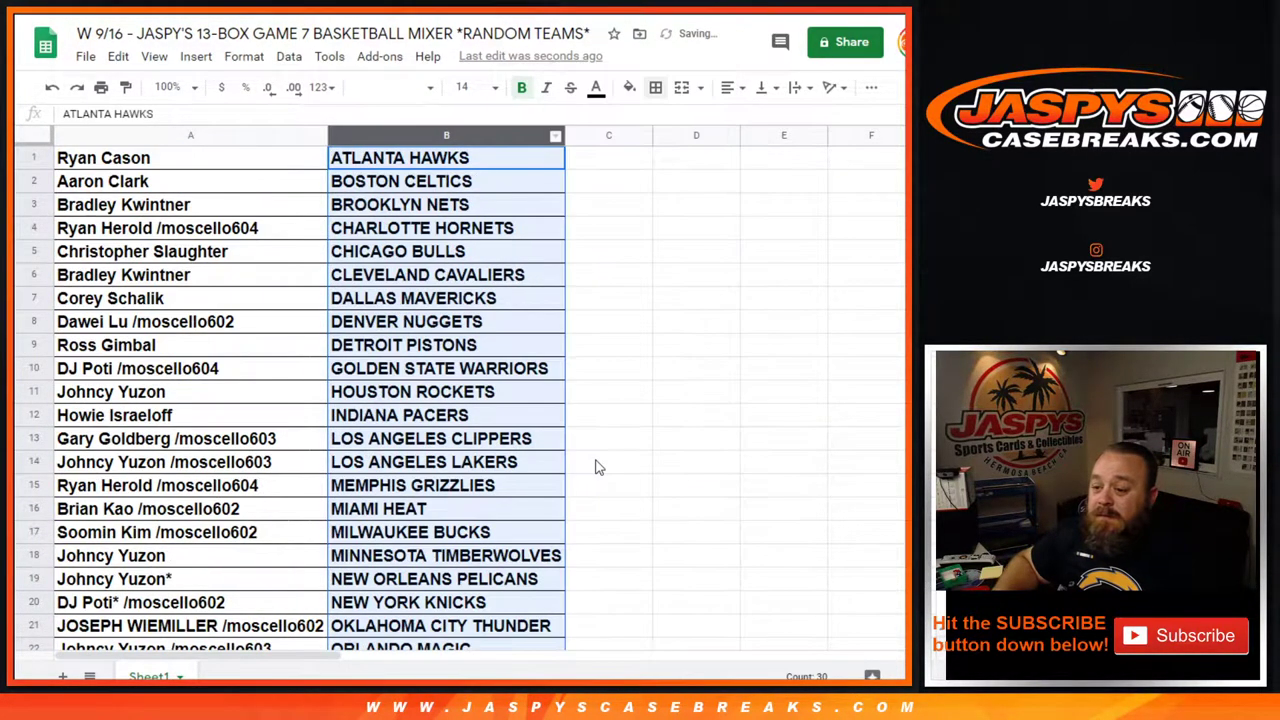
left_click(252, 422)
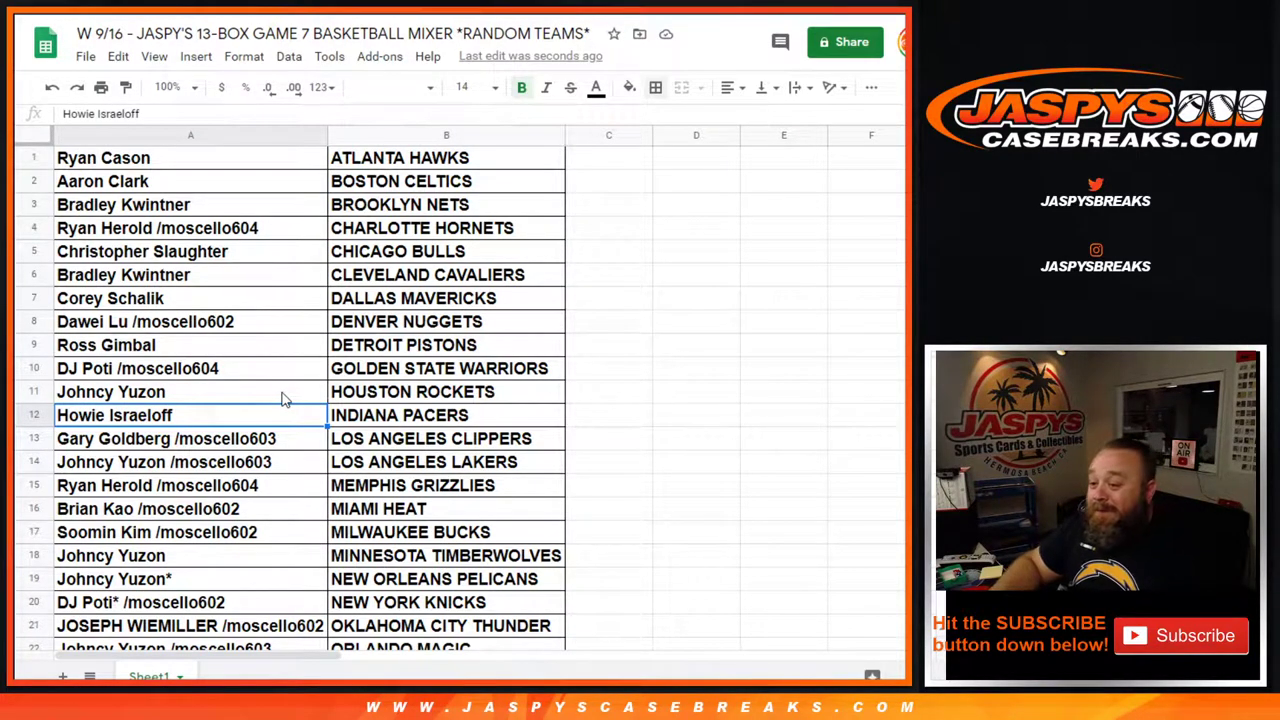
Open the print settings for the current sheet and set the page orientation to Portrait.
left_click(86, 57)
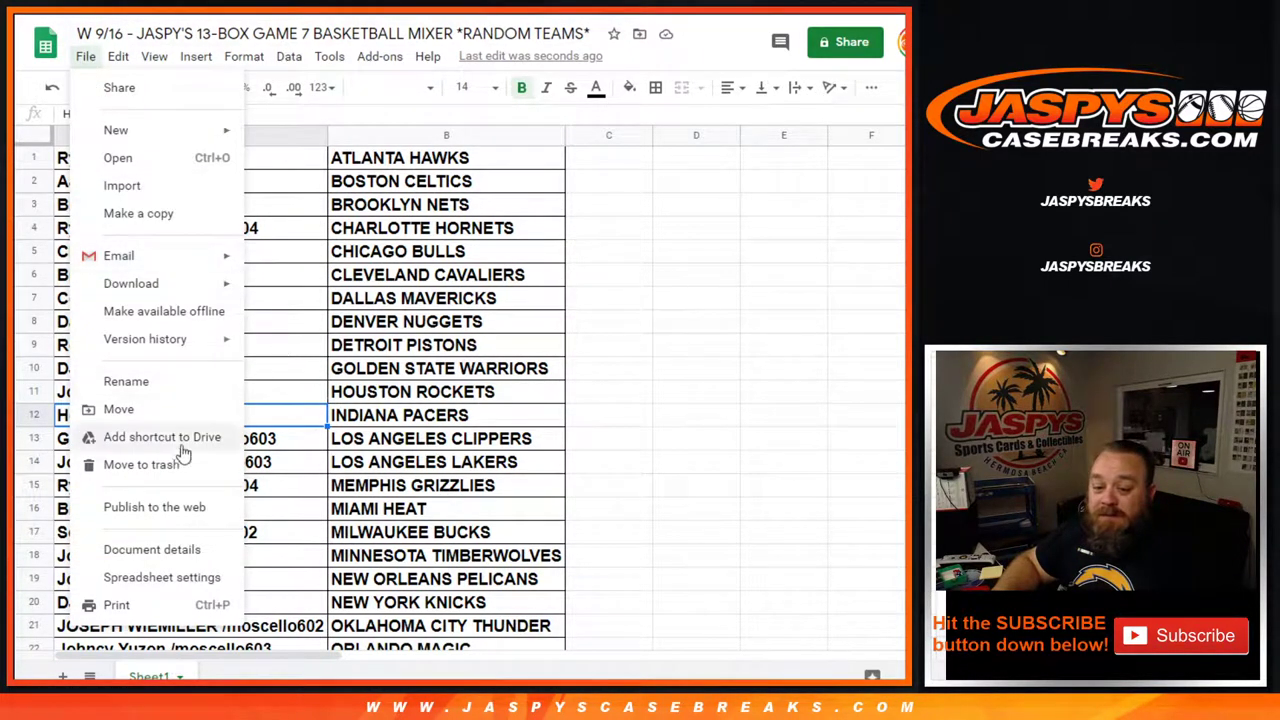
left_click(117, 605)
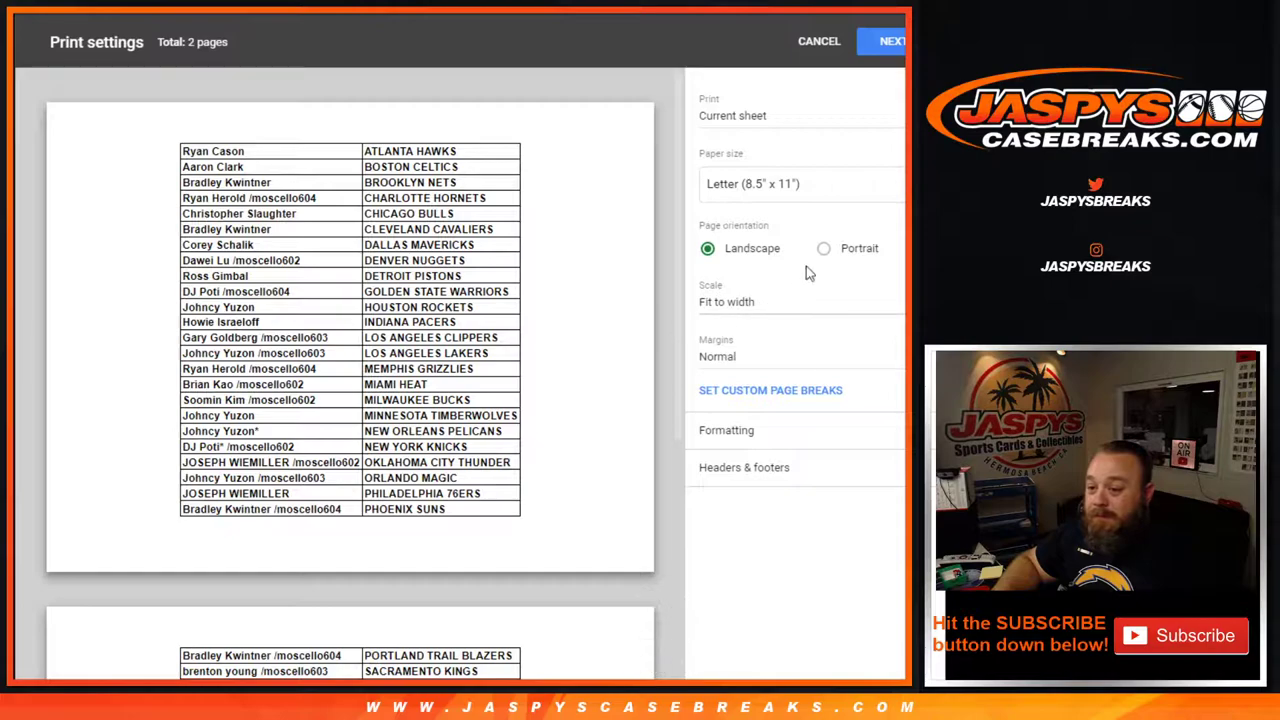
left_click(823, 249)
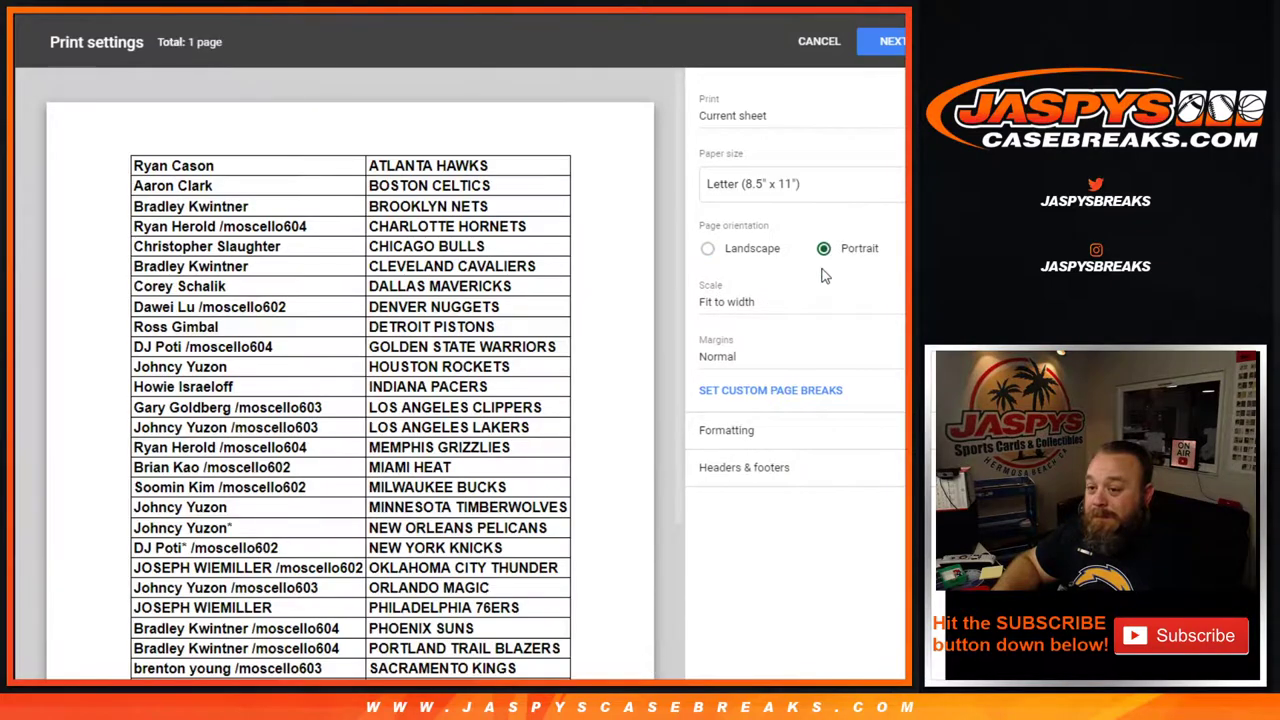
Include the workbook title in the printout's header and set the print scale to Fit to page.
left_click(790, 475)
left_click(707, 535)
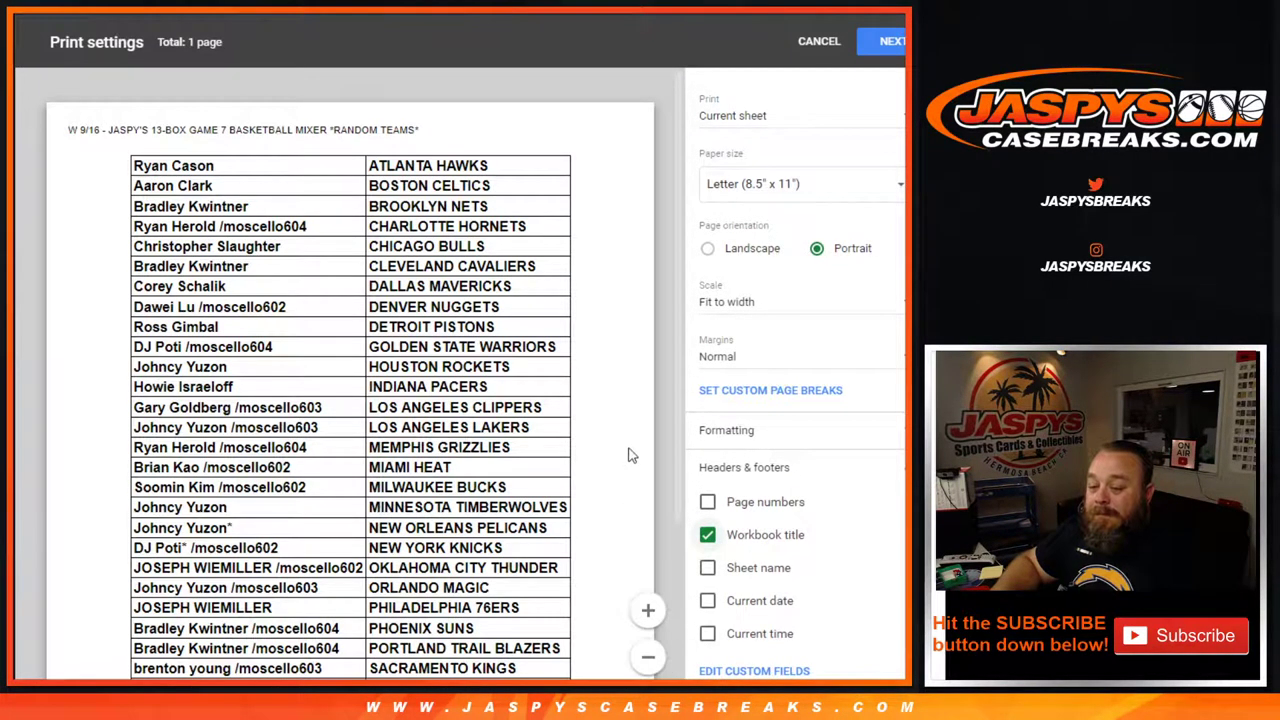
left_click(762, 310)
left_click(772, 366)
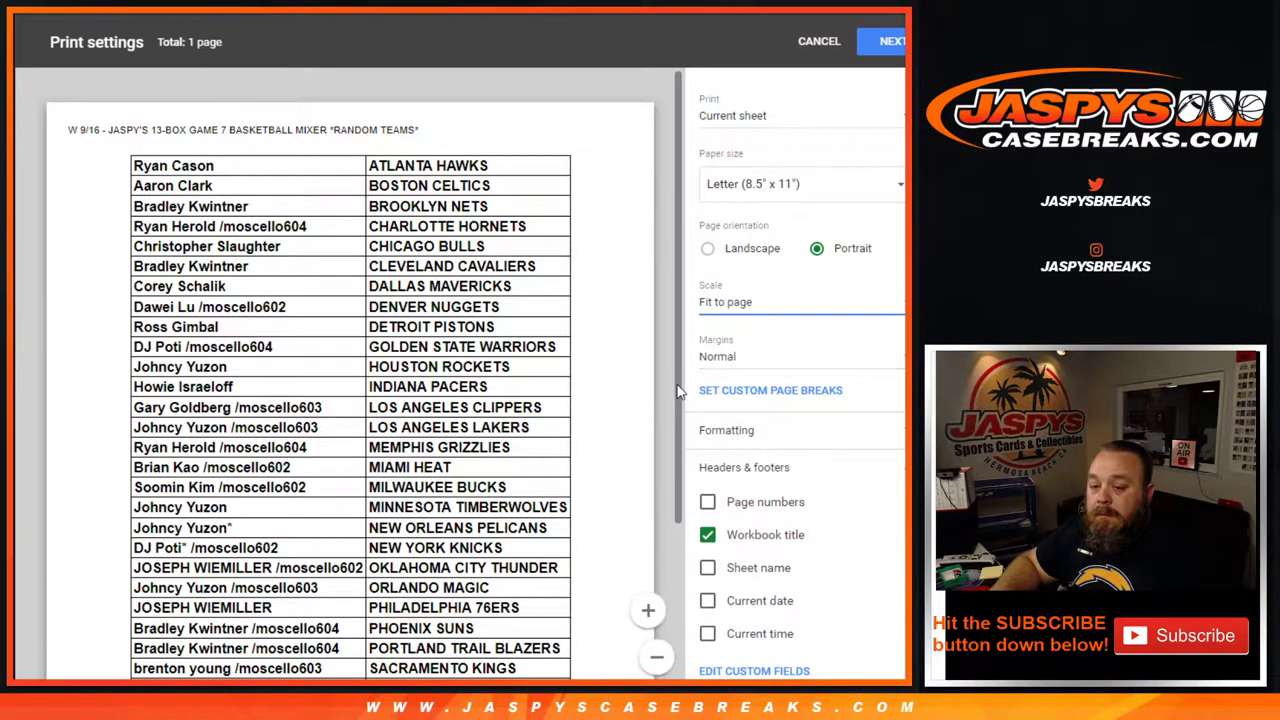
scroll(676, 392, "down", 1)
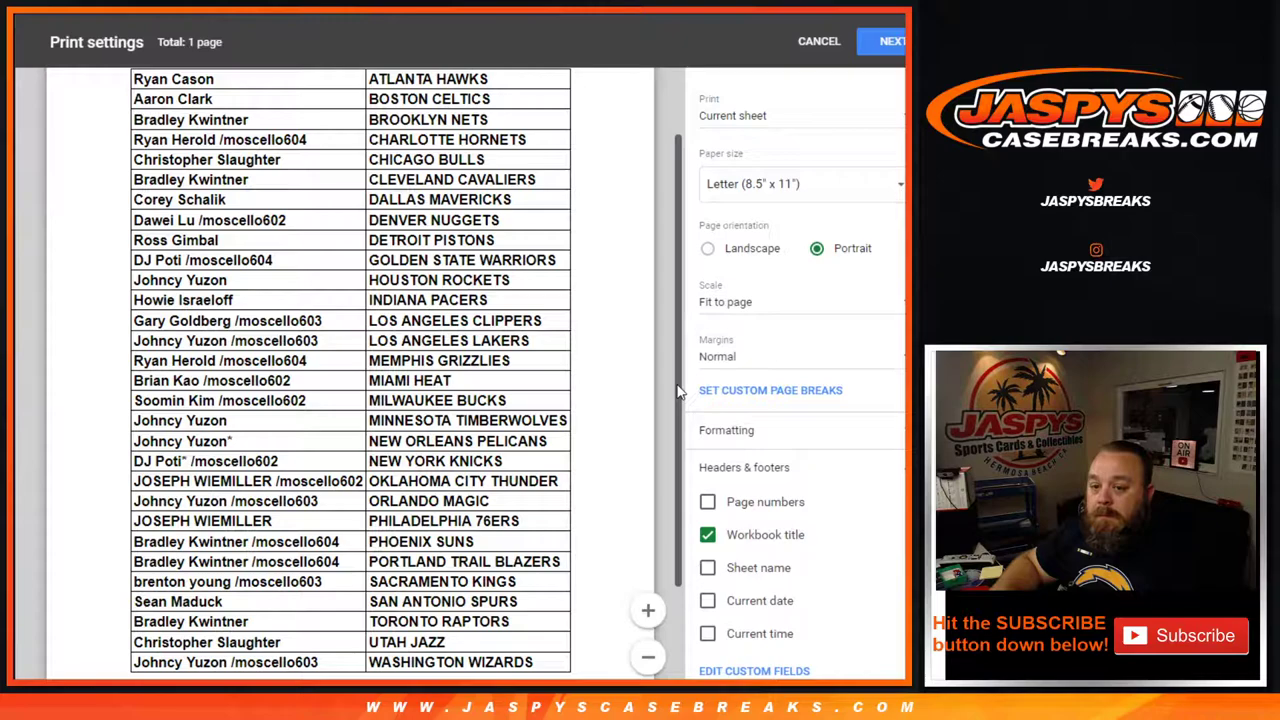